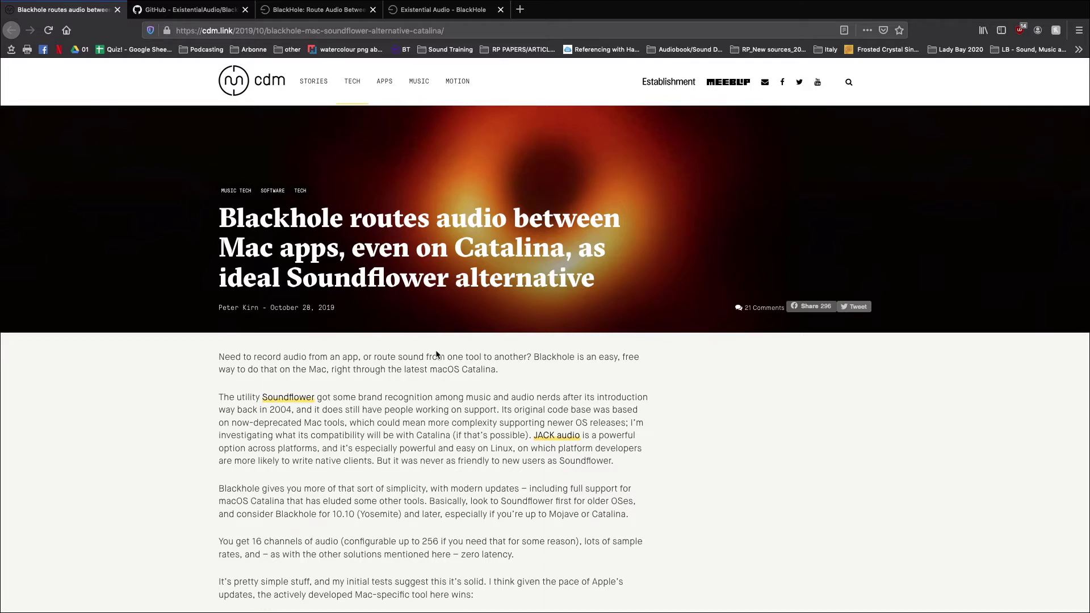
Step: Look through the CDM article about Blackhole as a Soundflower alternative and return to its beginning
scroll(487, 411, "down", 3)
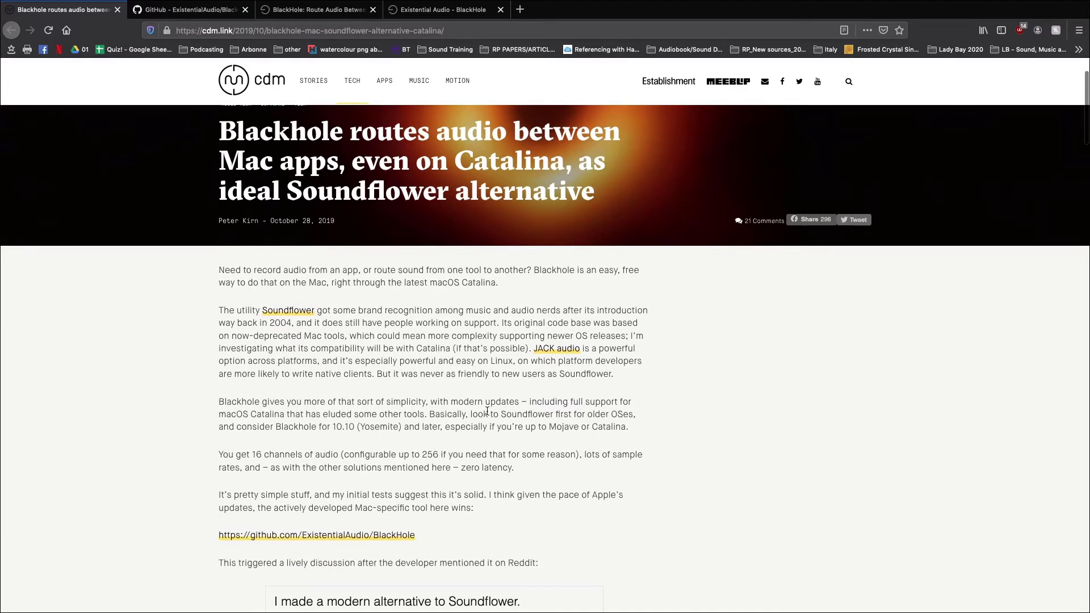
scroll(487, 411, "down", 3)
scroll(486, 410, "down", 6)
scroll(487, 413, "down", 7)
scroll(487, 411, "down", 13)
scroll(486, 410, "up", 20)
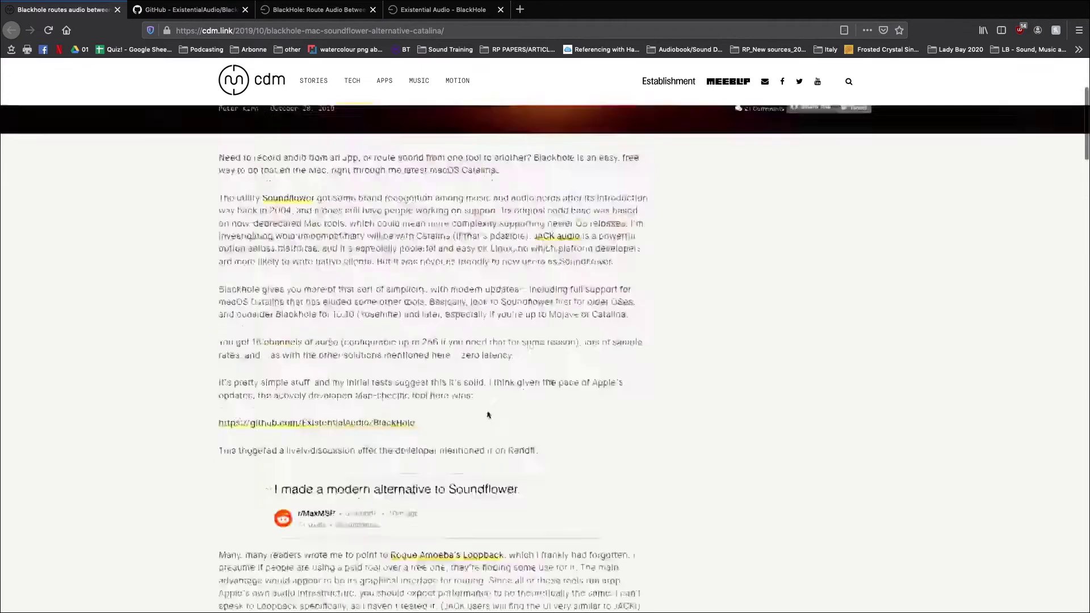
scroll(488, 415, "up", 5)
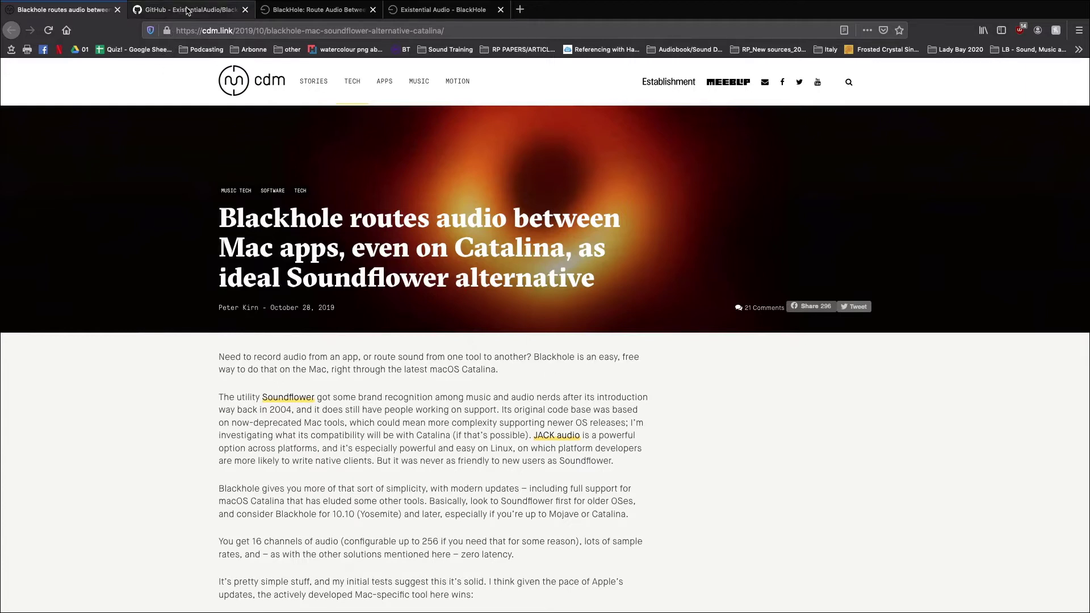
Step: Review the BlackHole GitHub page, including the installer download link, funding goals, supported features and macOS compatibility
left_click(186, 11)
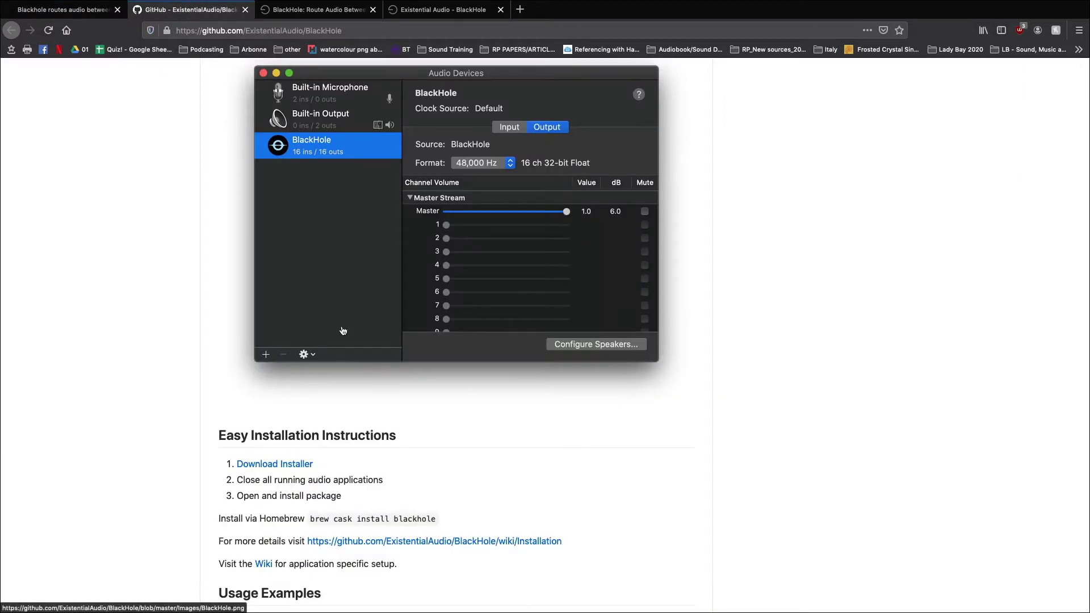
scroll(340, 330, "up", 5)
scroll(343, 330, "up", 12)
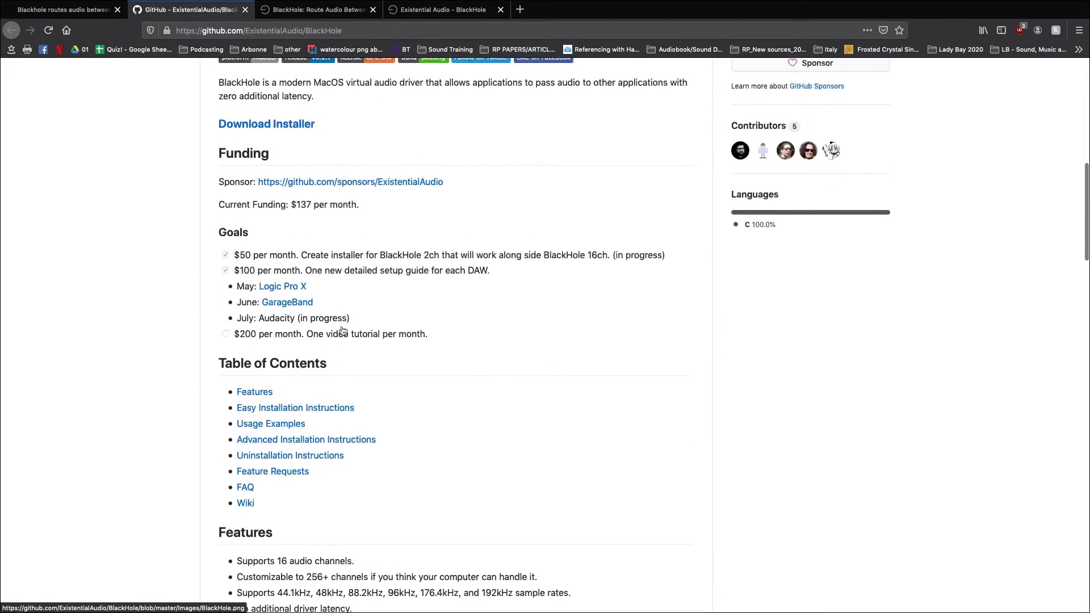
scroll(343, 331, "up", 2)
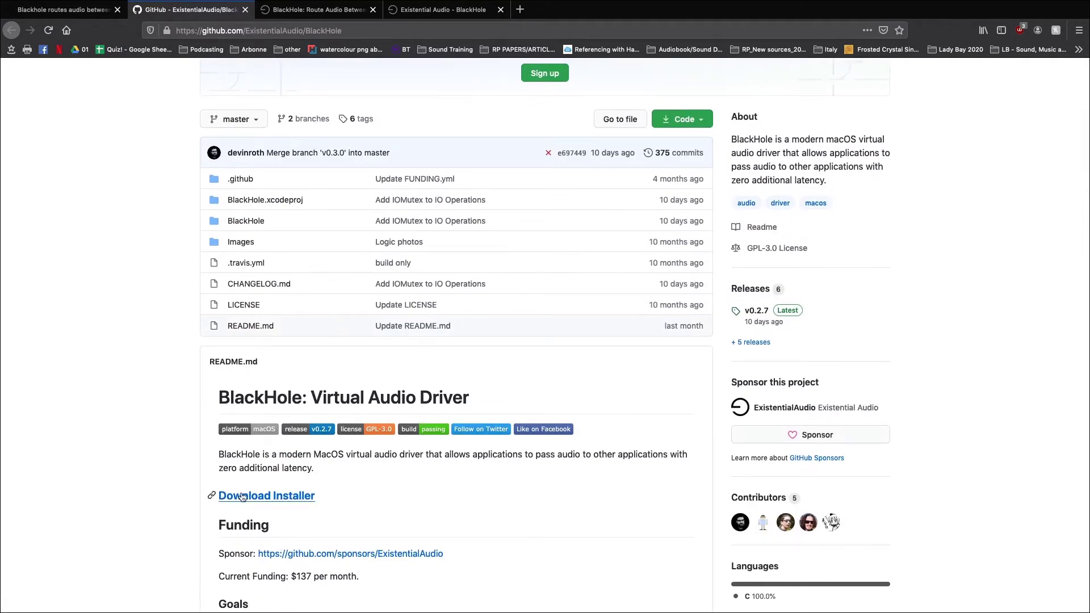
scroll(241, 494, "up", 3)
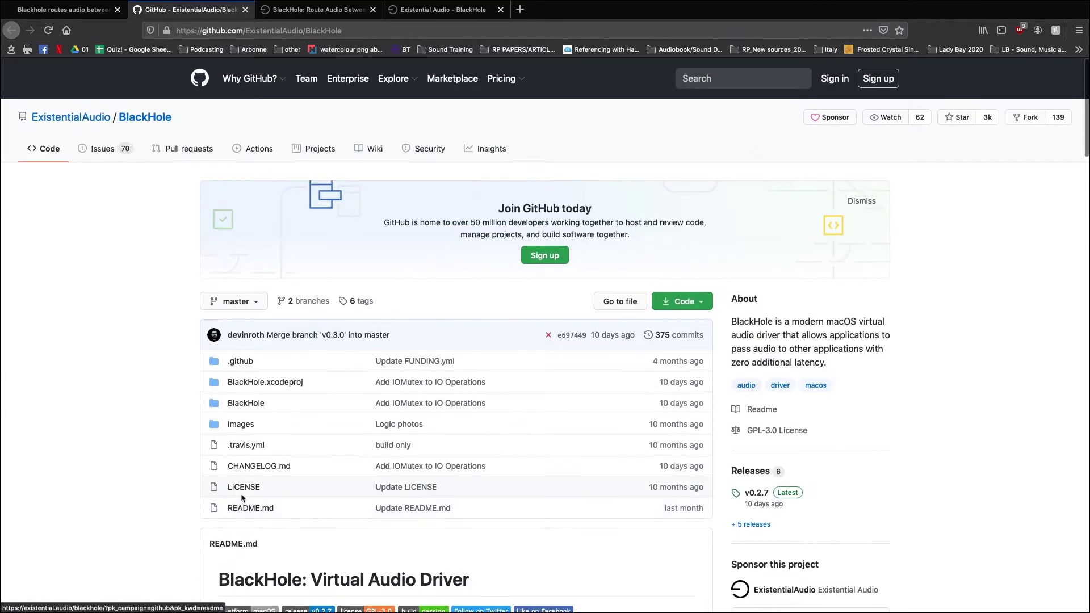
scroll(241, 493, "down", 5)
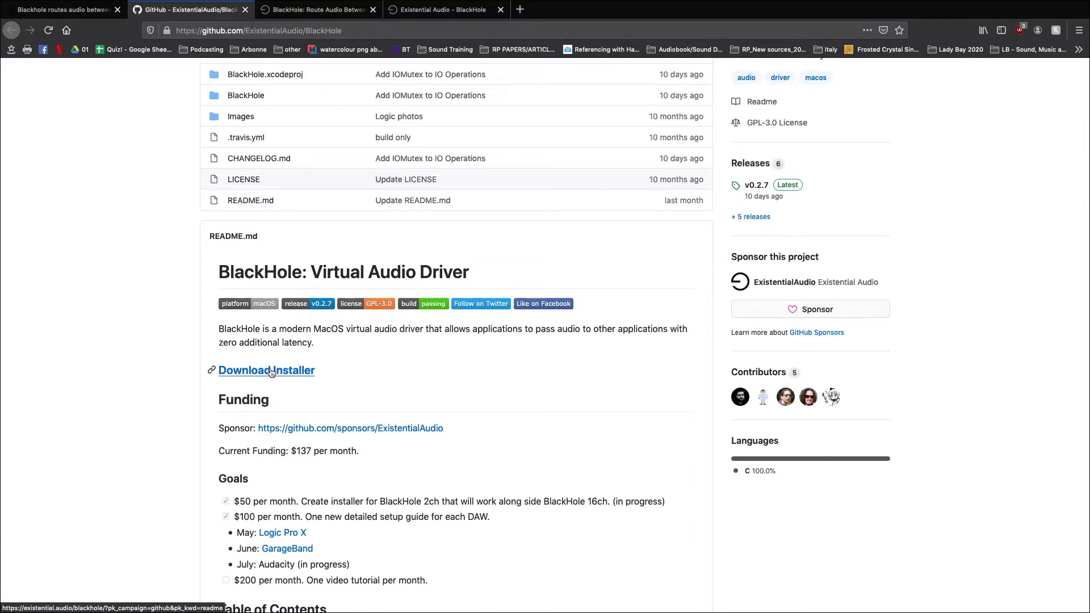
scroll(194, 204, "up", 3)
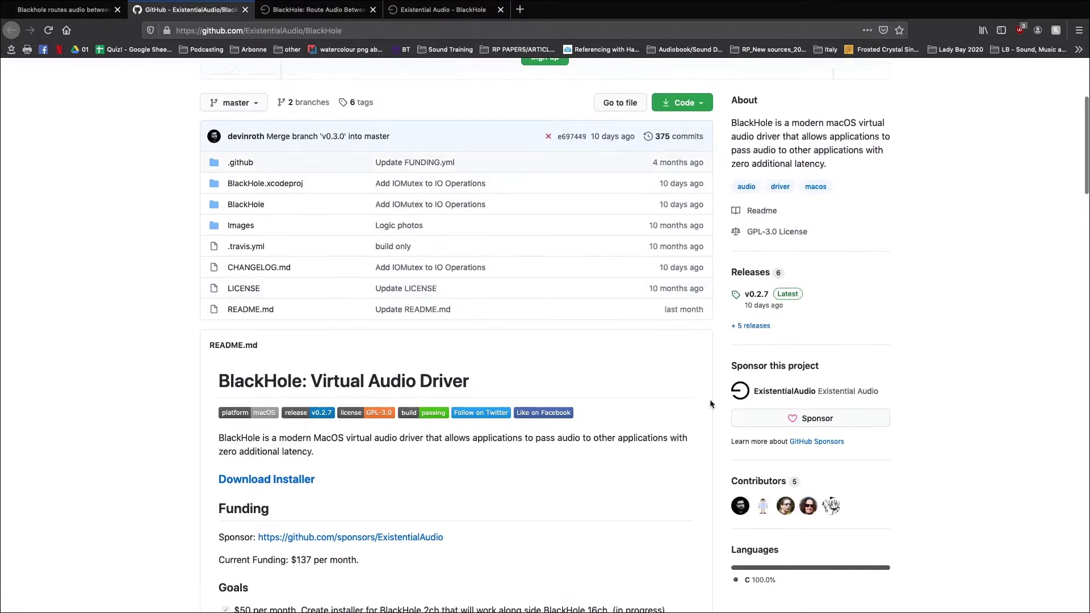
scroll(402, 324, "down", 5)
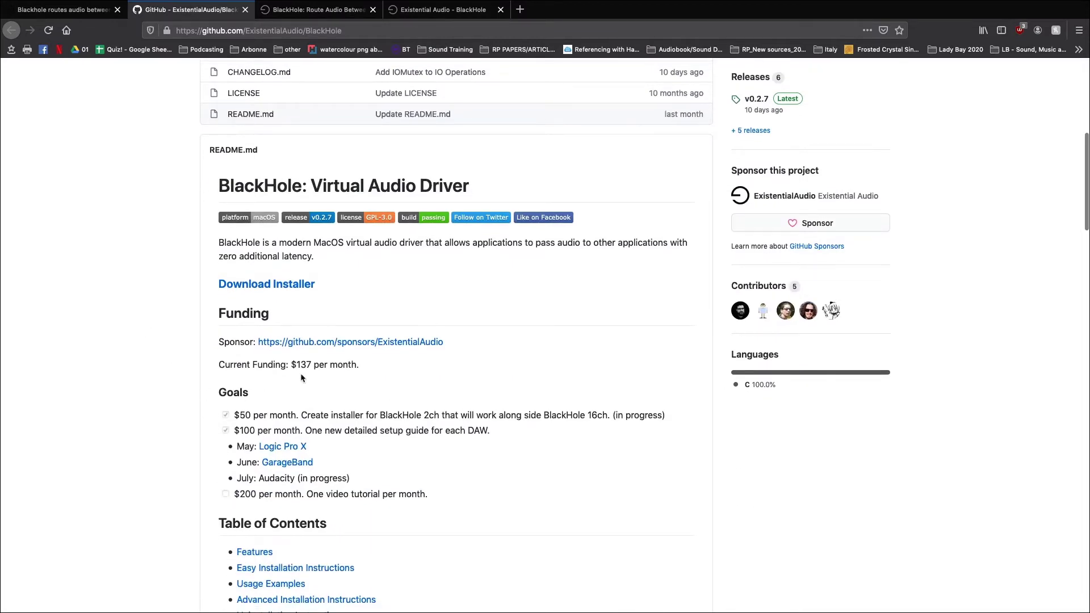
scroll(446, 498, "down", 3)
scroll(447, 500, "down", 5)
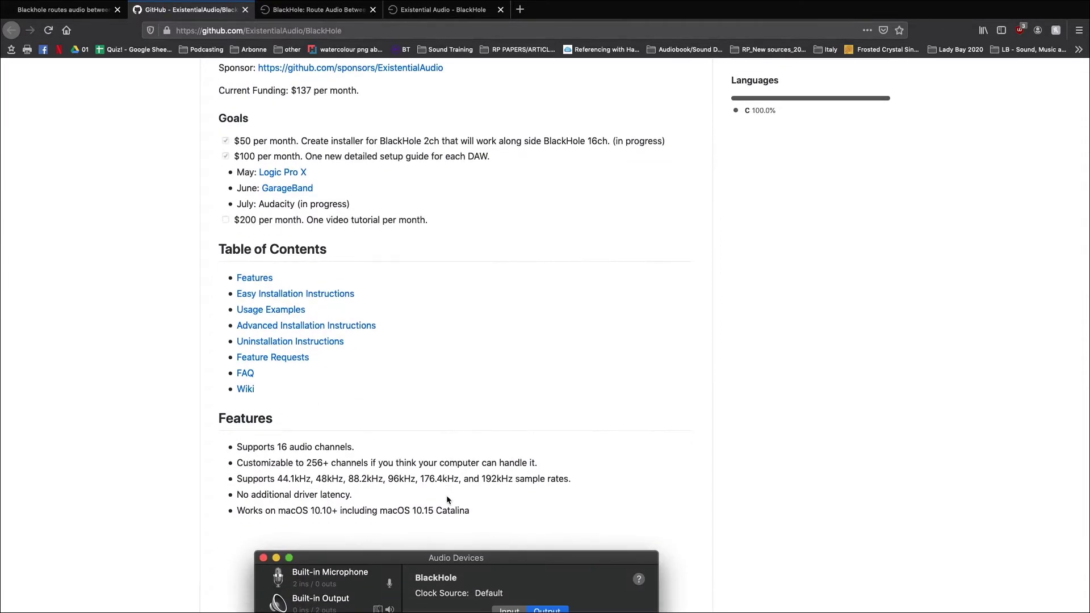
scroll(447, 500, "down", 1)
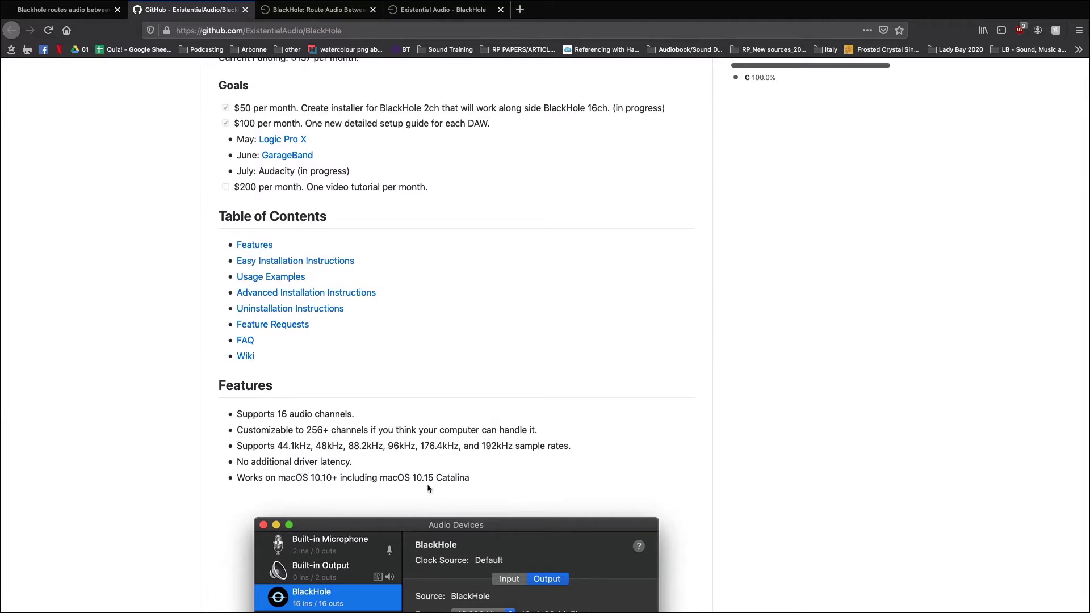
scroll(430, 493, "down", 5)
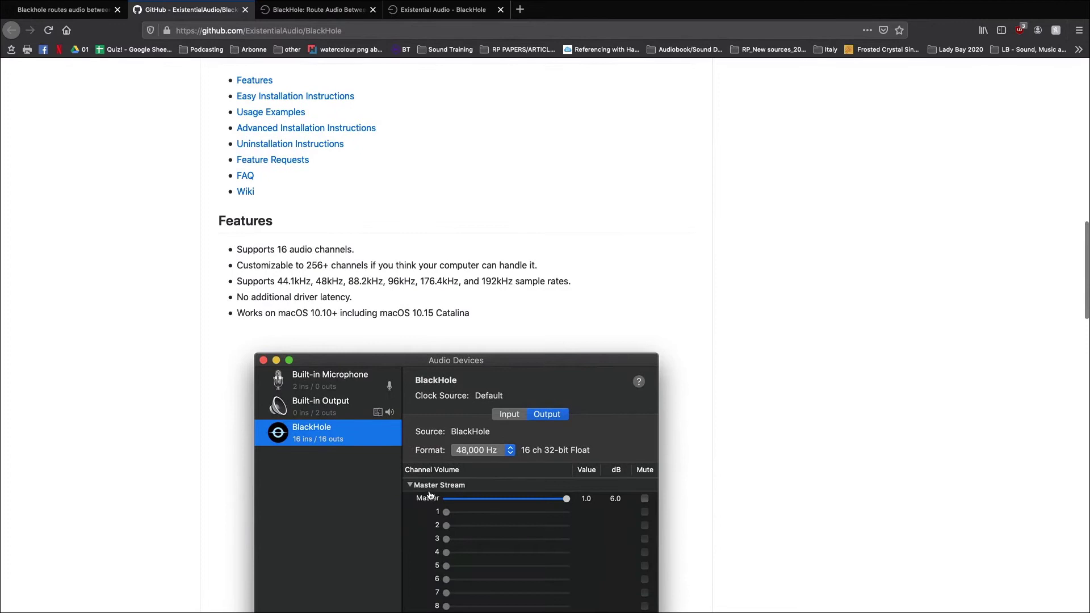
scroll(430, 494, "down", 3)
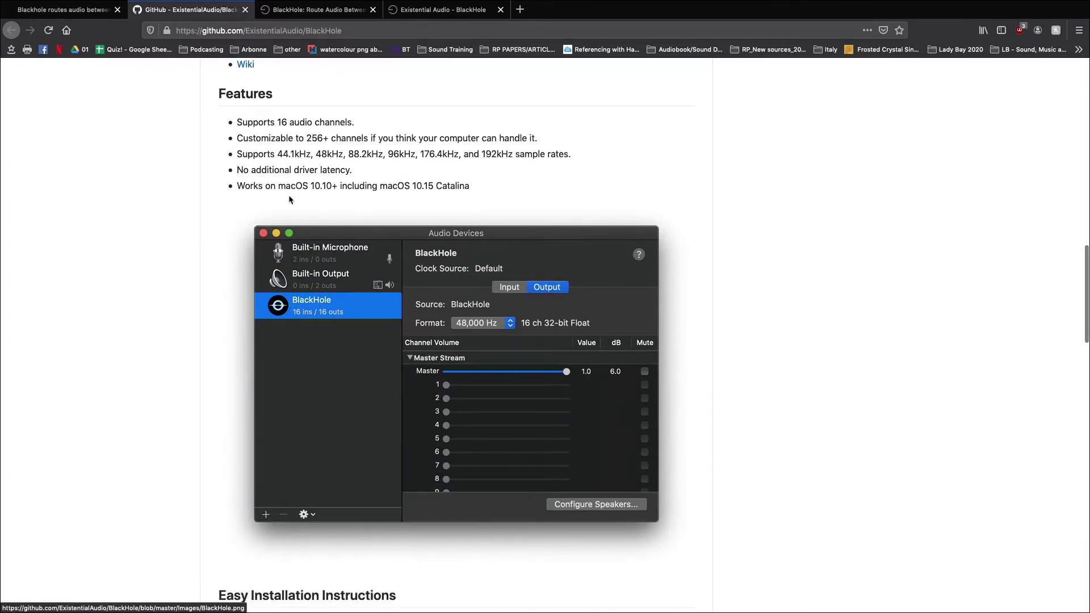
Step: Examine the BlackHole download page's subscription form and audience sections, and switch to the Existential Audio page
left_click(291, 10)
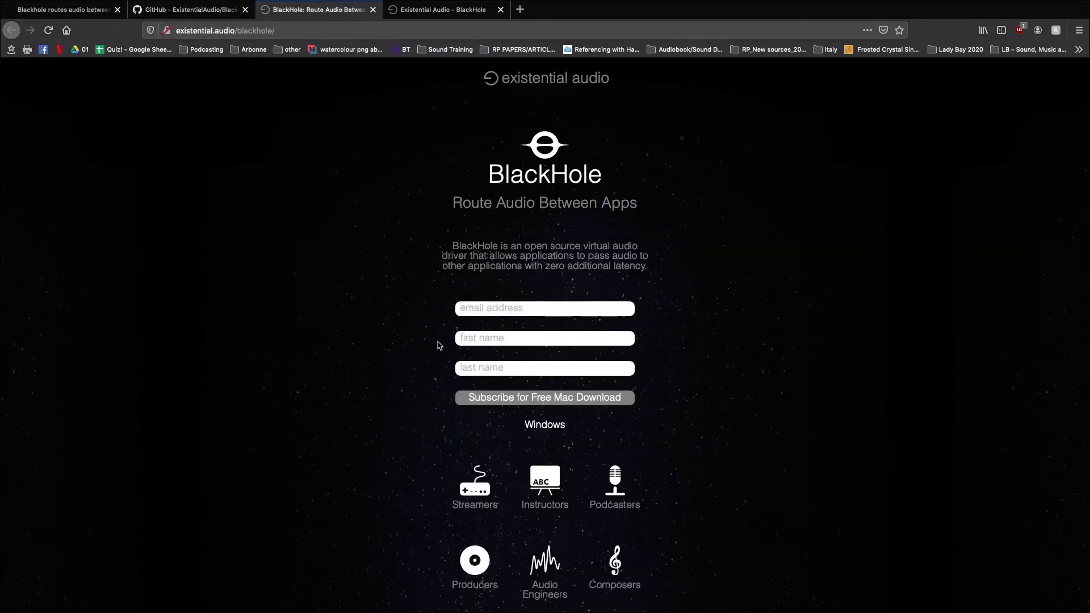
scroll(433, 475, "down", 1)
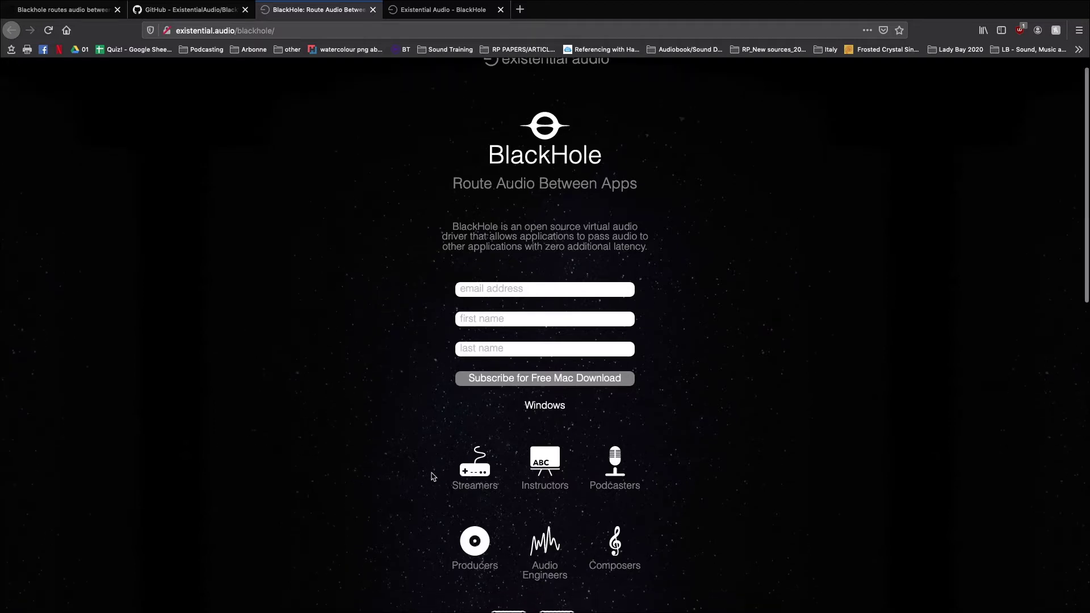
scroll(432, 476, "down", 1)
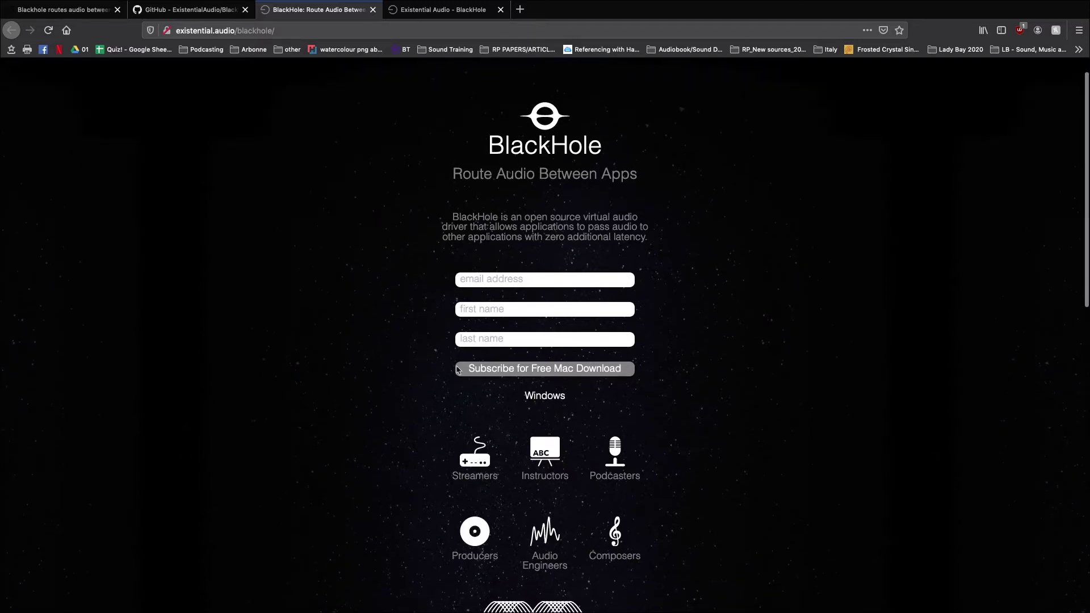
scroll(383, 430, "down", 2)
scroll(383, 430, "up", 4)
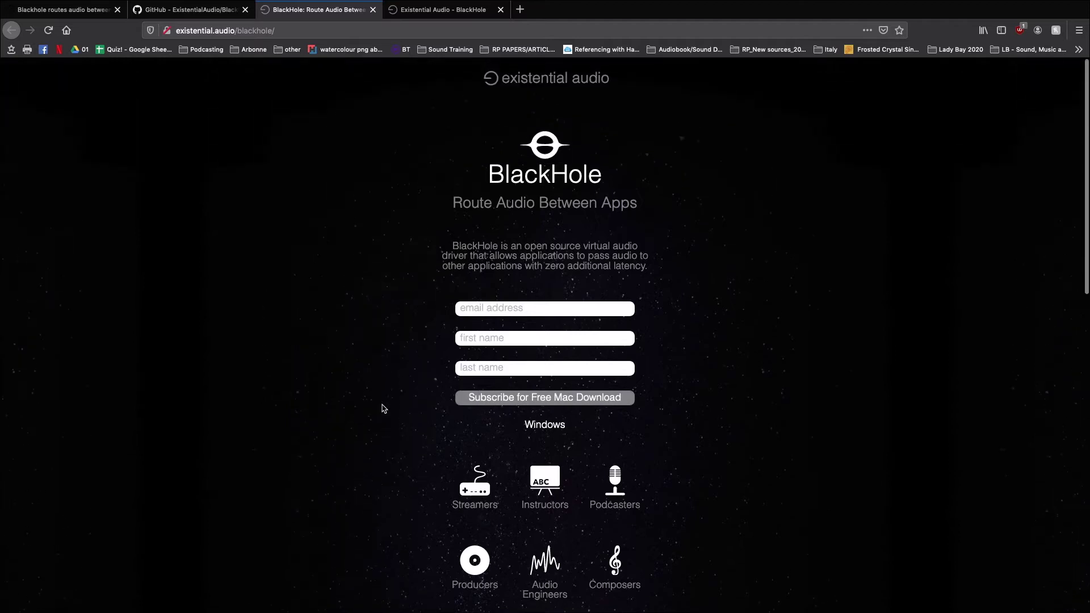
left_click(407, 16)
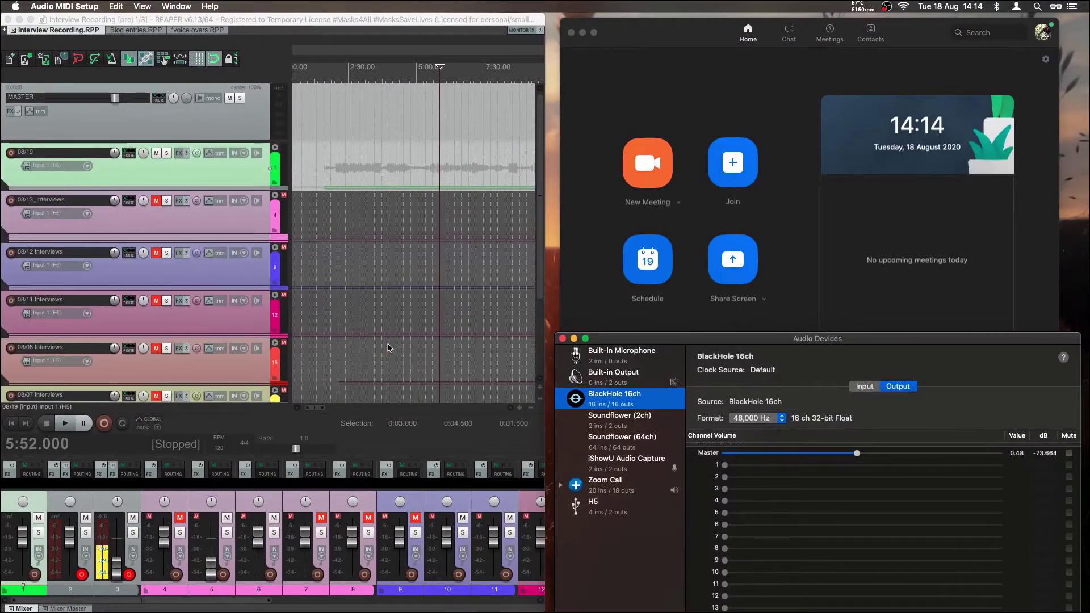
Step: Reposition the Audio Devices window, search the Mac for "audio" and bring up Audio MIDI Setup
left_click_drag(757, 345, 751, 206)
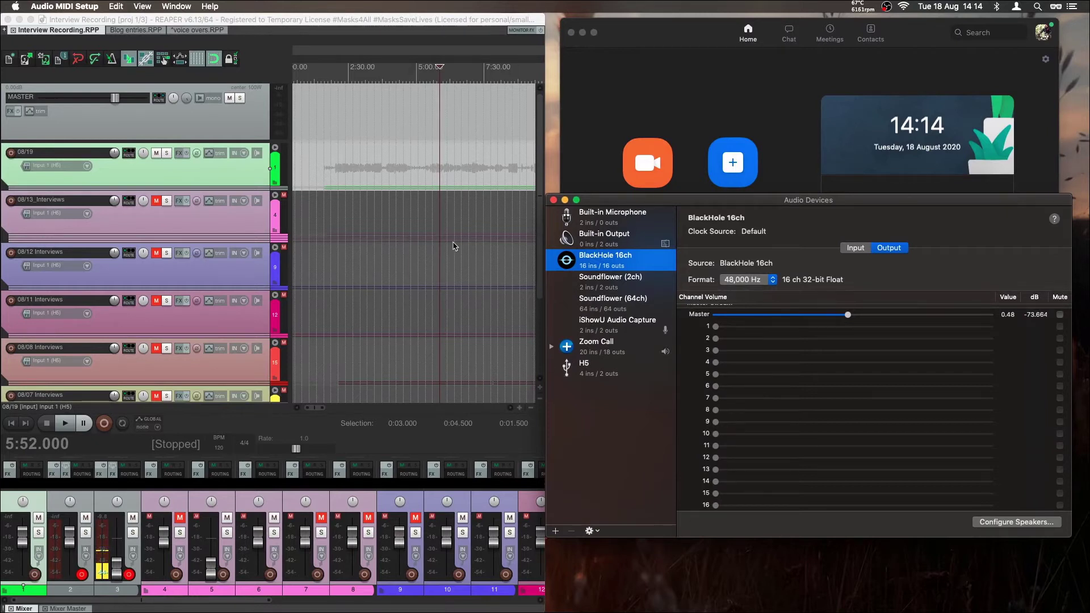
key("super+space")
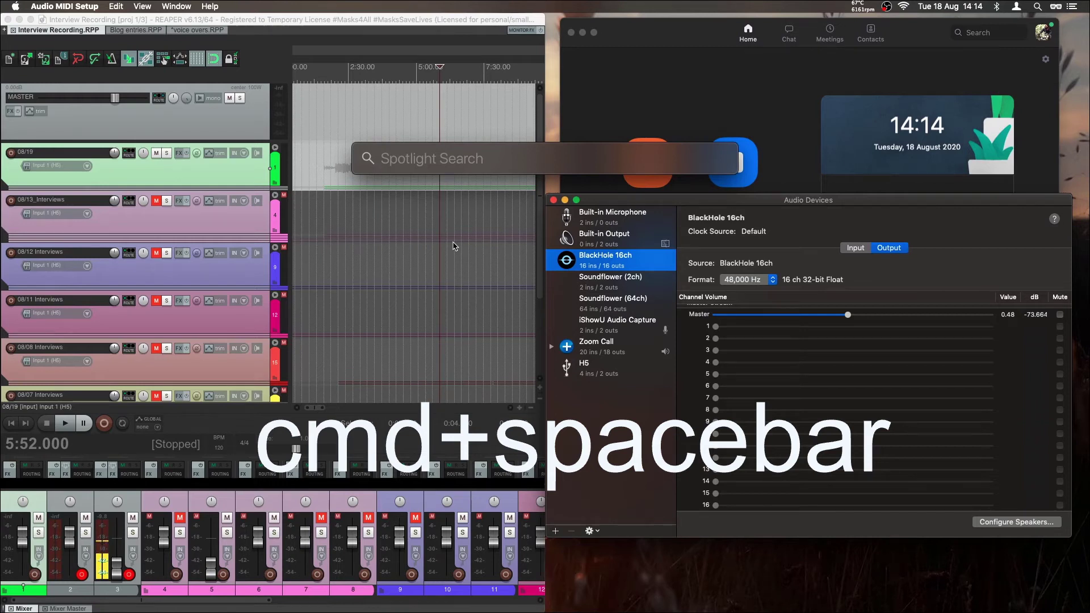
type("audio")
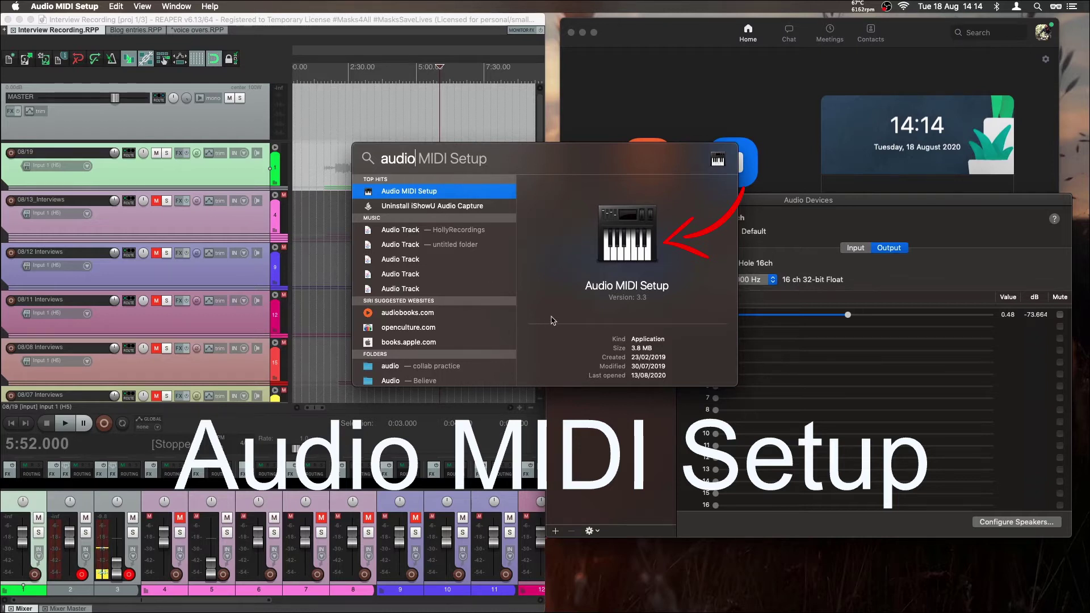
mouse_move(535, 591)
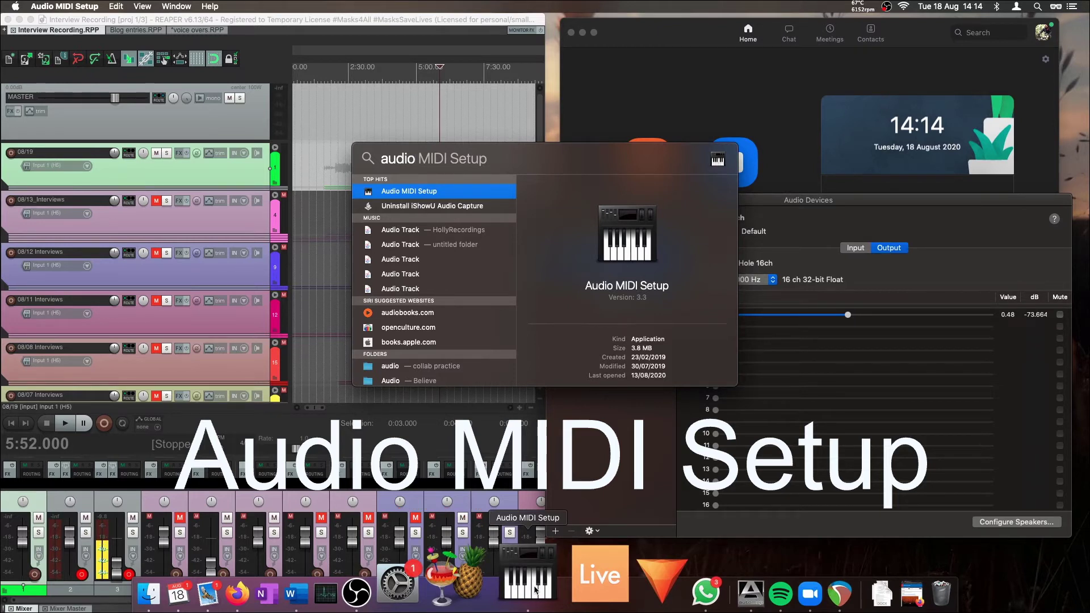
left_click(535, 591)
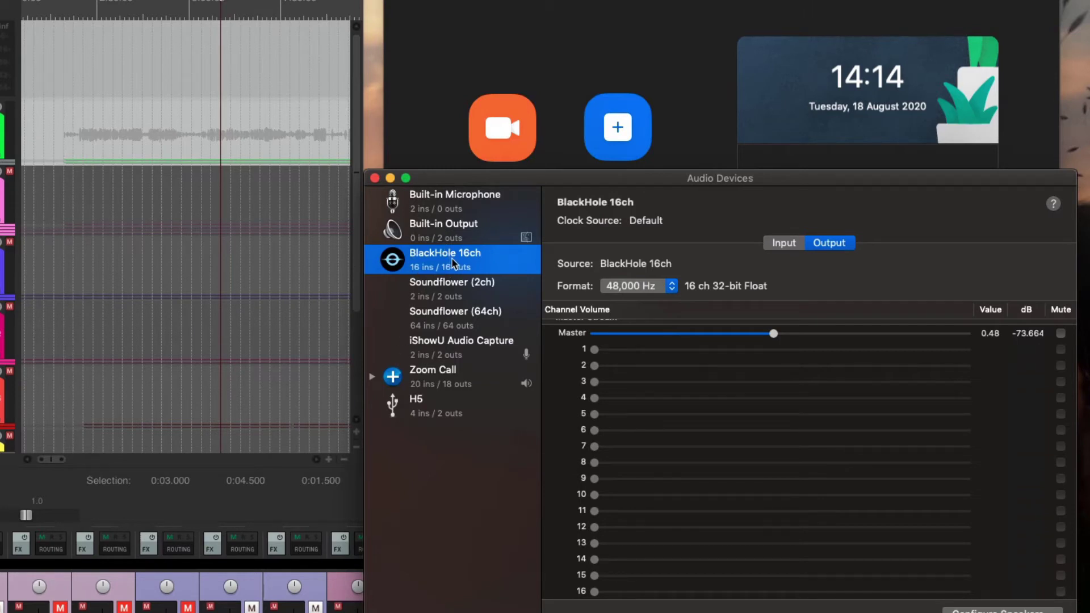
Step: Check the Soundflower (2ch) and H5 device settings and expand the Zoom Call aggregate device's subdevices
left_click(444, 292)
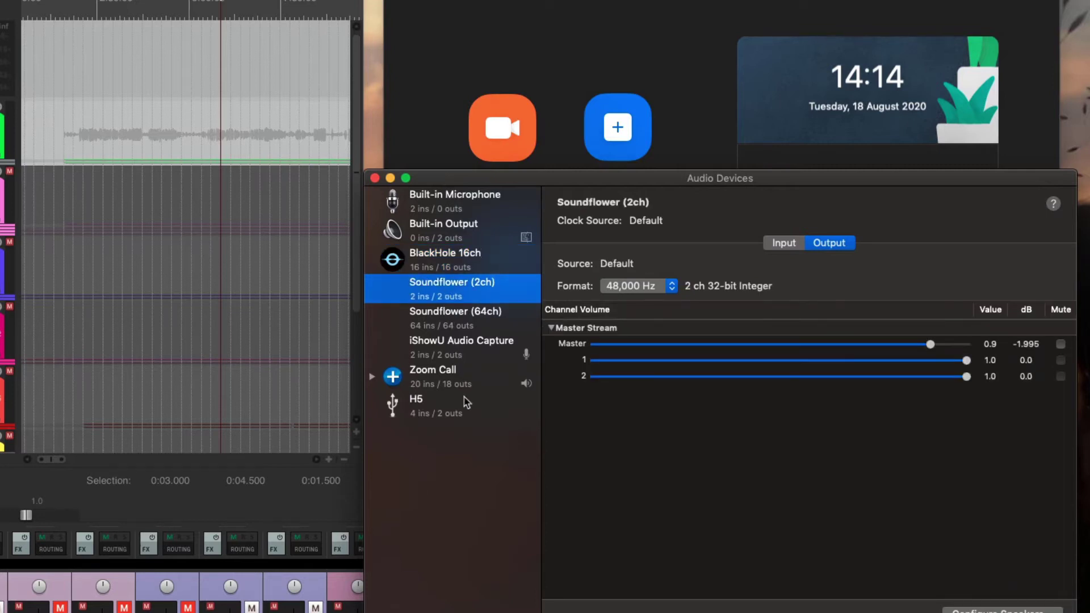
left_click(417, 410)
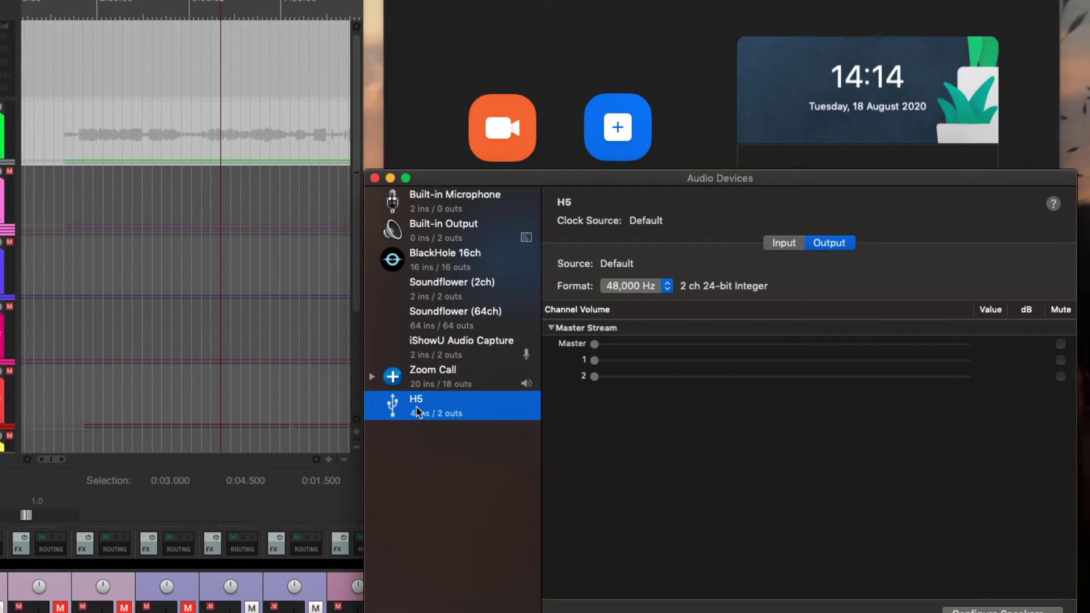
left_click(372, 377)
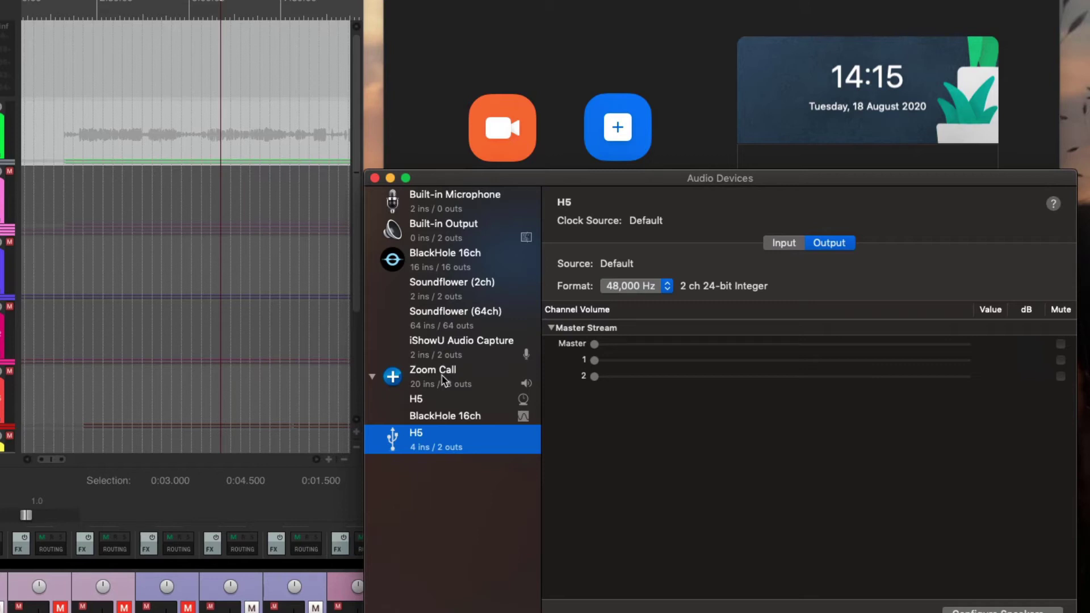
Step: Create an aggregate device combining BlackHole 16ch and H5, with H5 as its clock source
left_click_drag(540, 178, 501, 137)
left_click(377, 581)
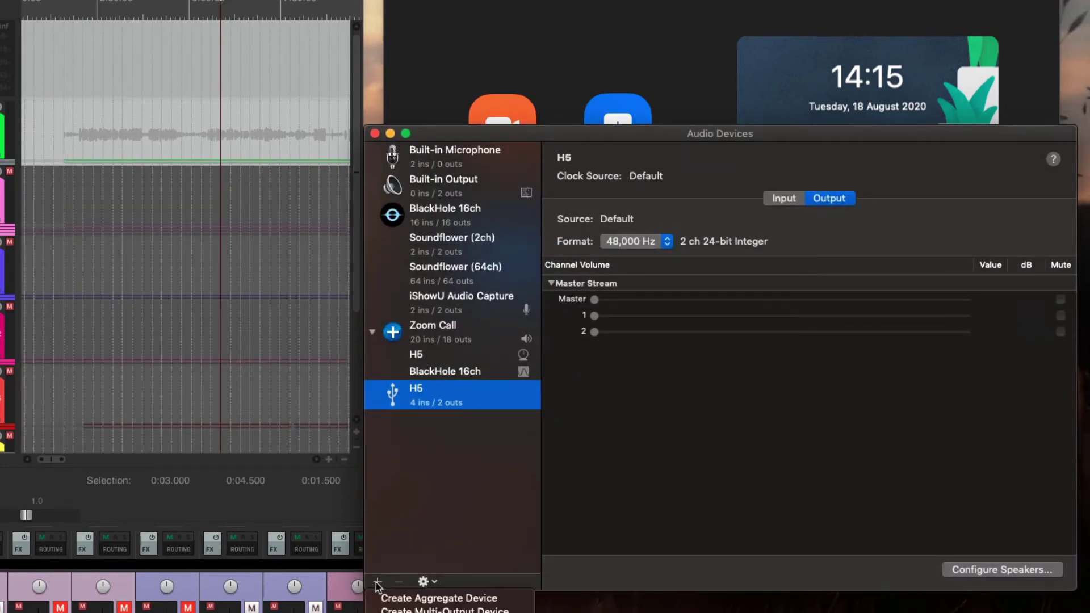
left_click(396, 598)
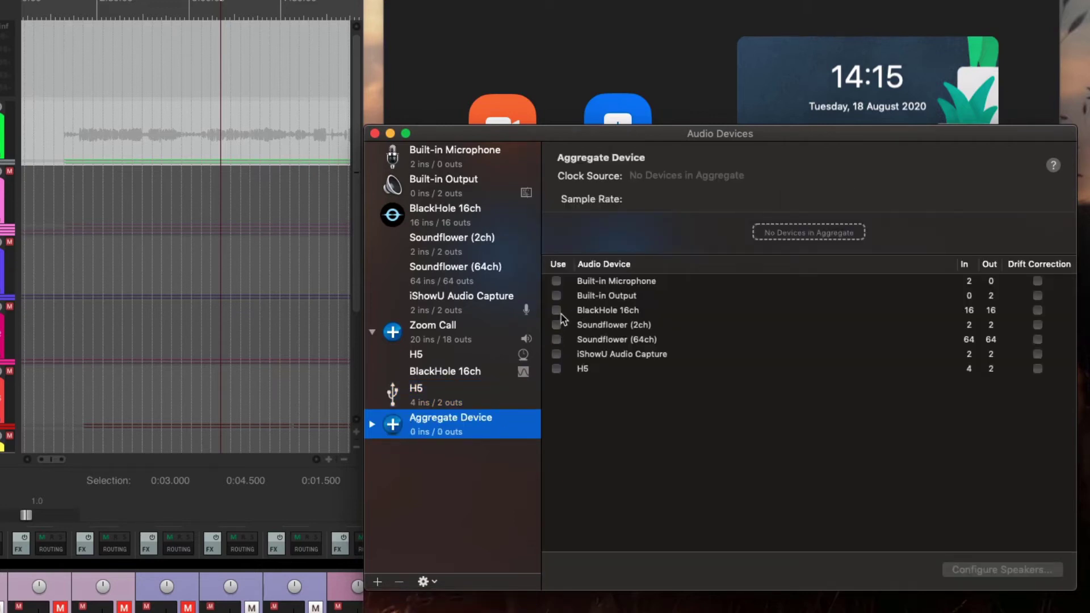
left_click(556, 310)
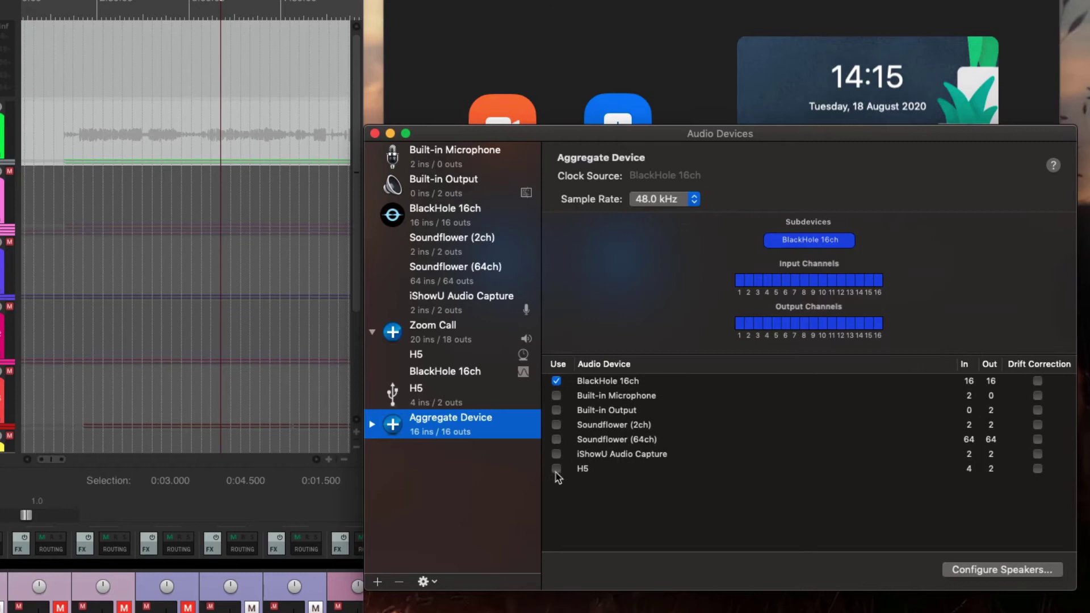
left_click(556, 469)
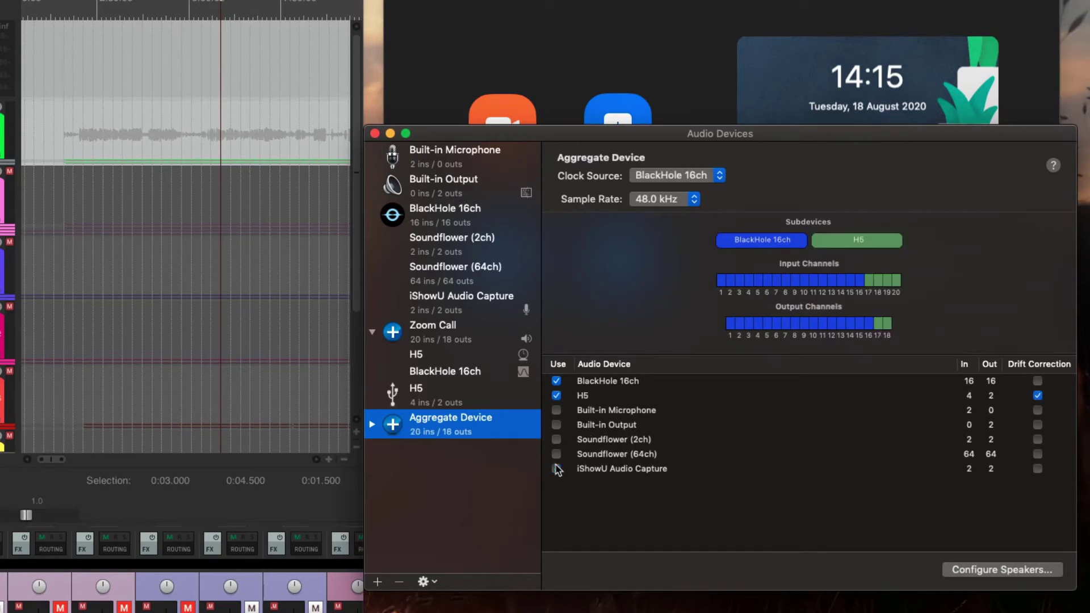
left_click(679, 176)
left_click(681, 189)
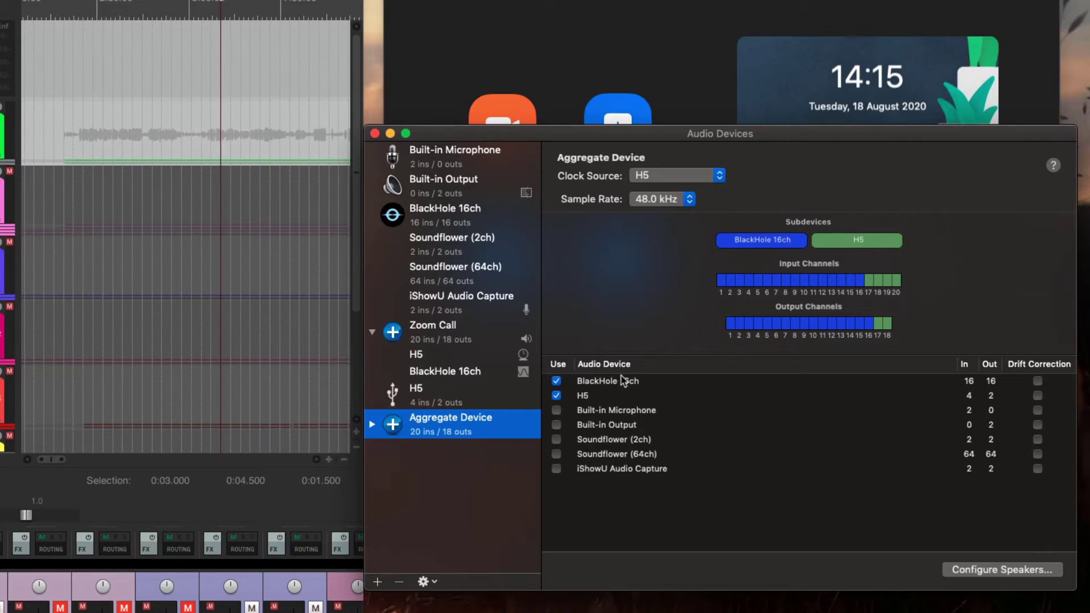
Step: Open the new aggregate device's name for editing, leave it as is, and delete the device
left_click(460, 417)
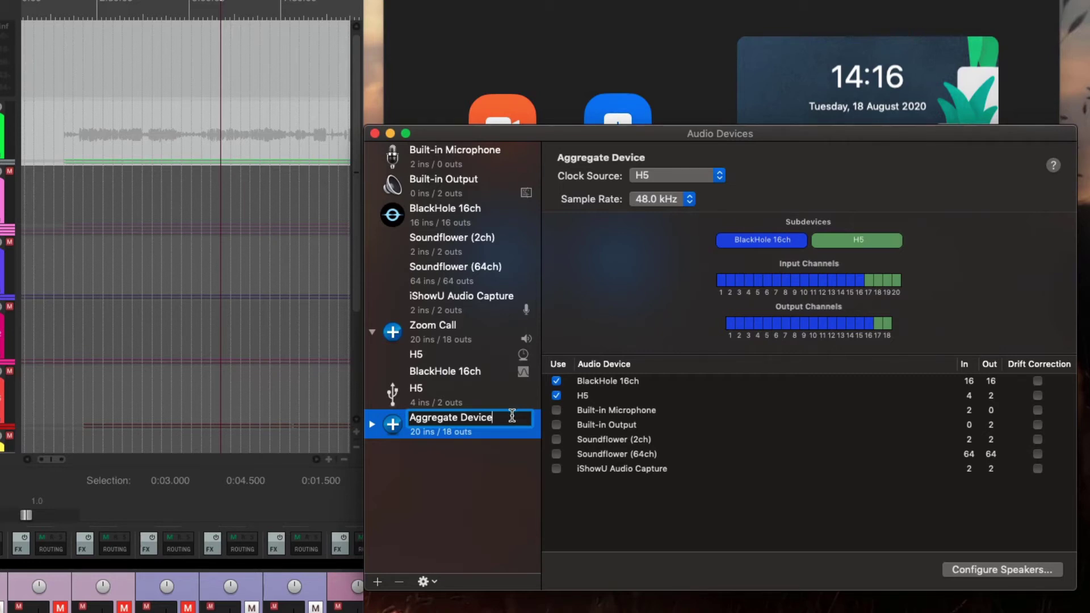
left_click(526, 477)
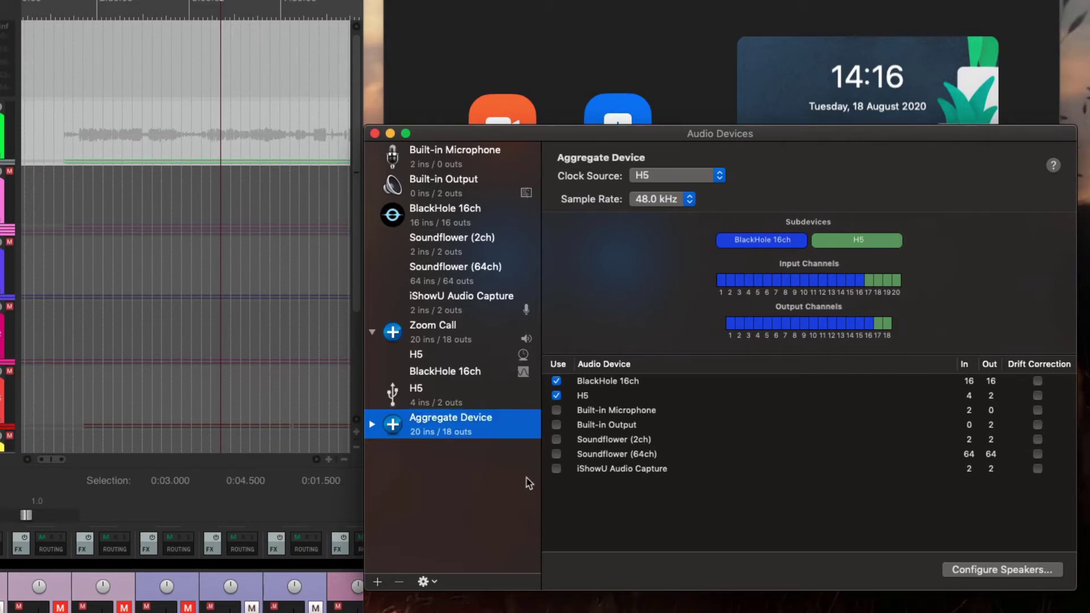
left_click(400, 583)
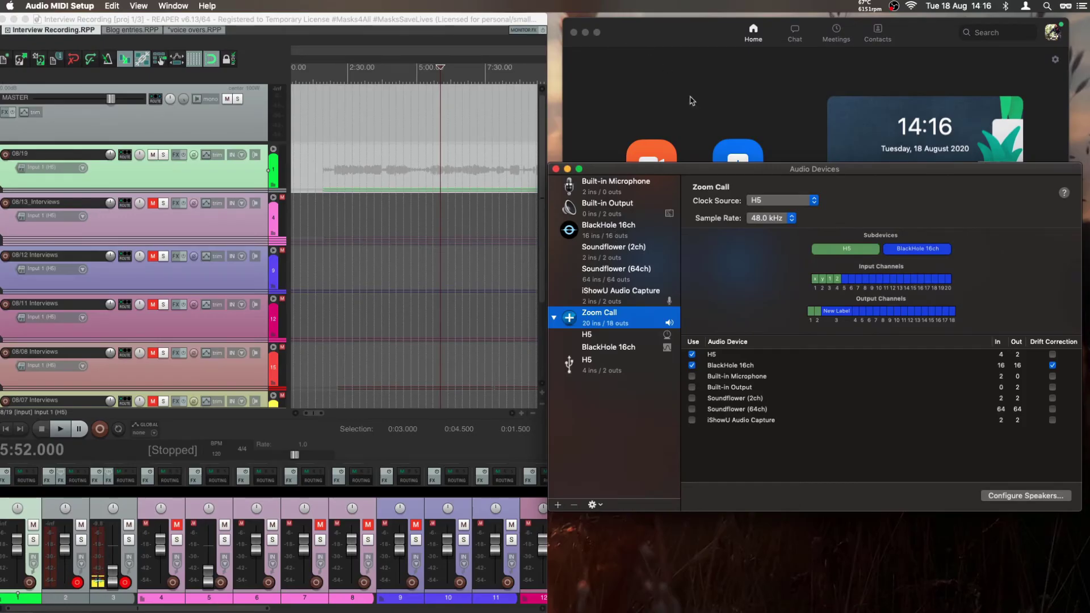
Step: Check the Zoom Call device's sound use options and the Mac's list of available sound output devices
right_click(656, 325)
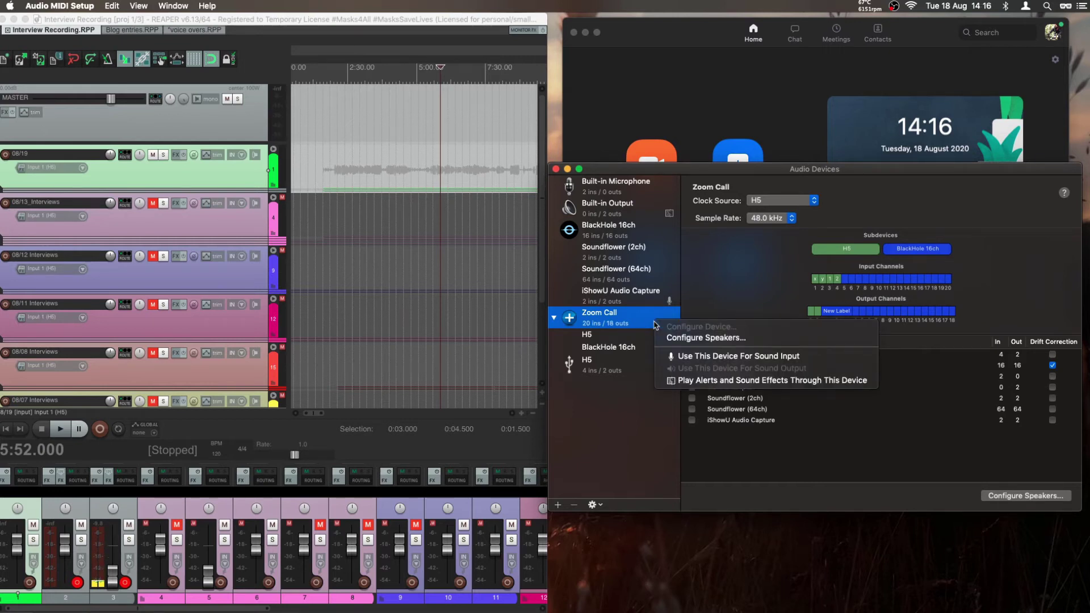
left_click(676, 436)
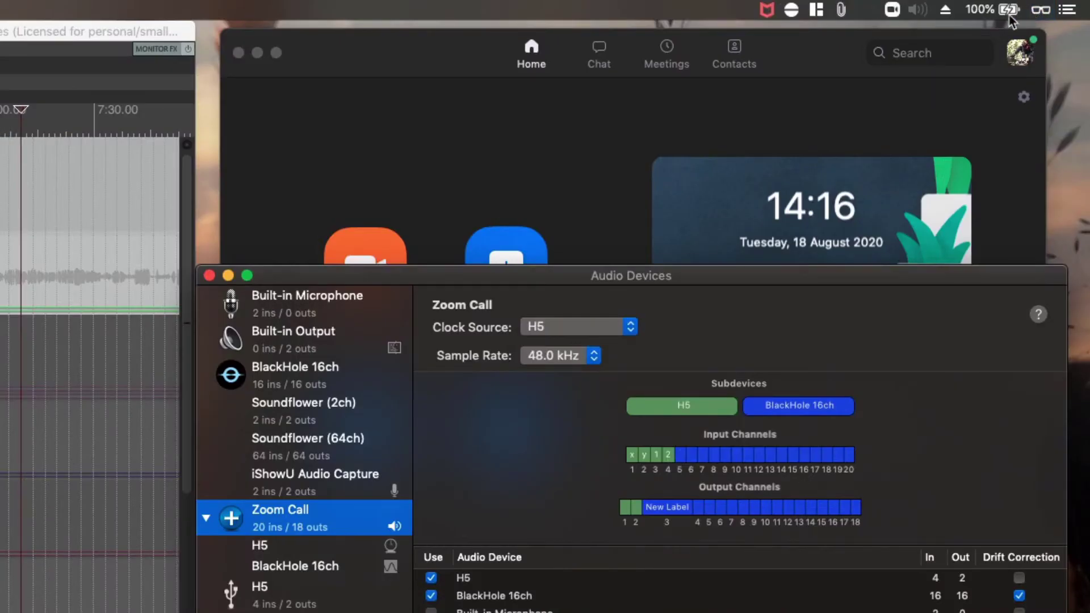
left_click(917, 11)
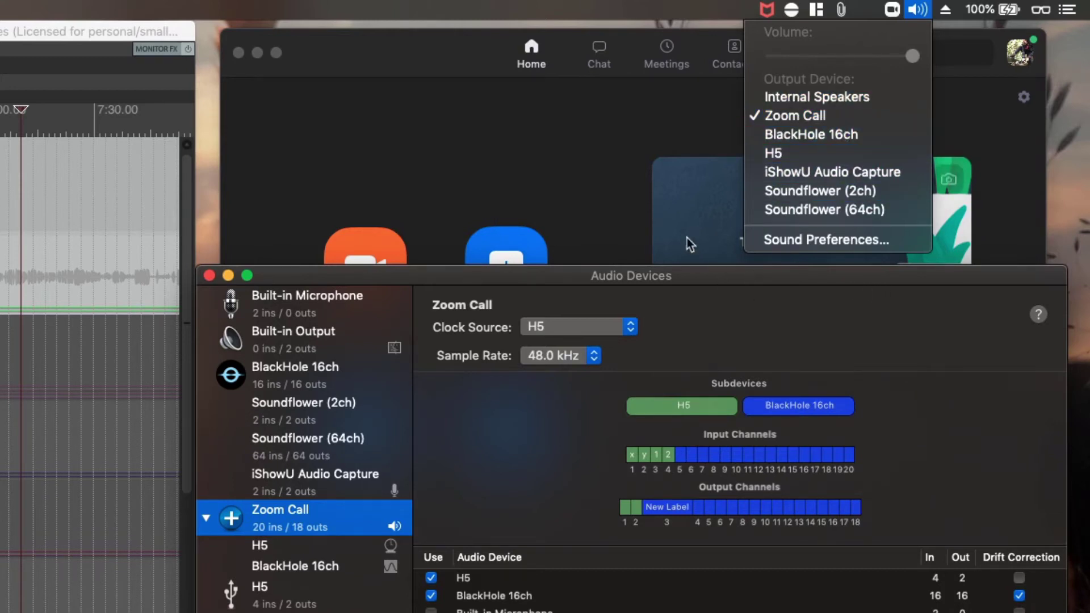
left_click(921, 10)
Step: Review the speaker device choices in Zoom's audio settings and its recording options, and close the settings
left_click(620, 149)
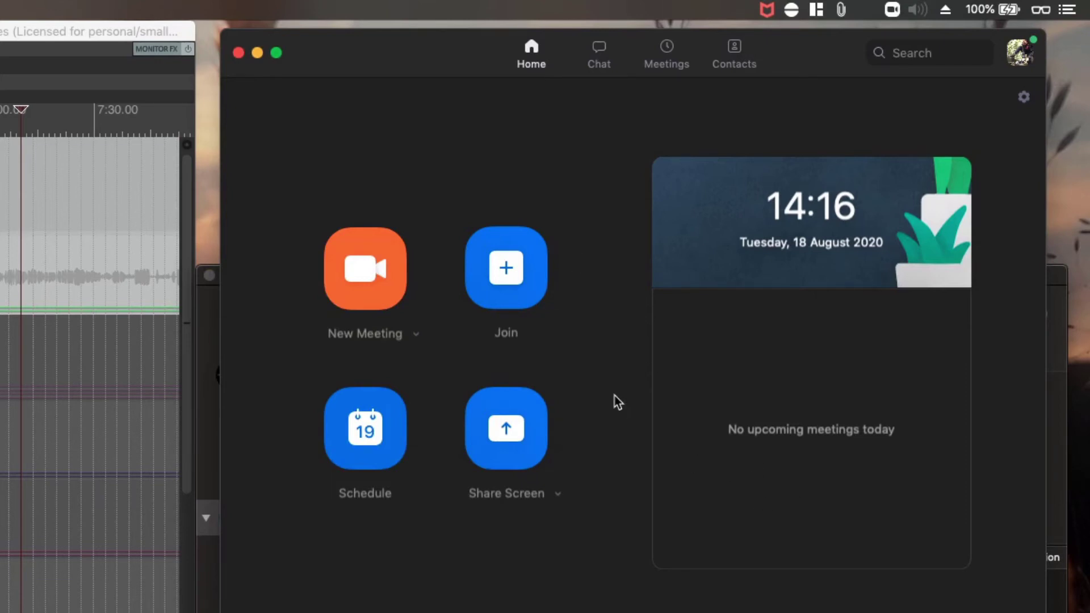
left_click(1025, 100)
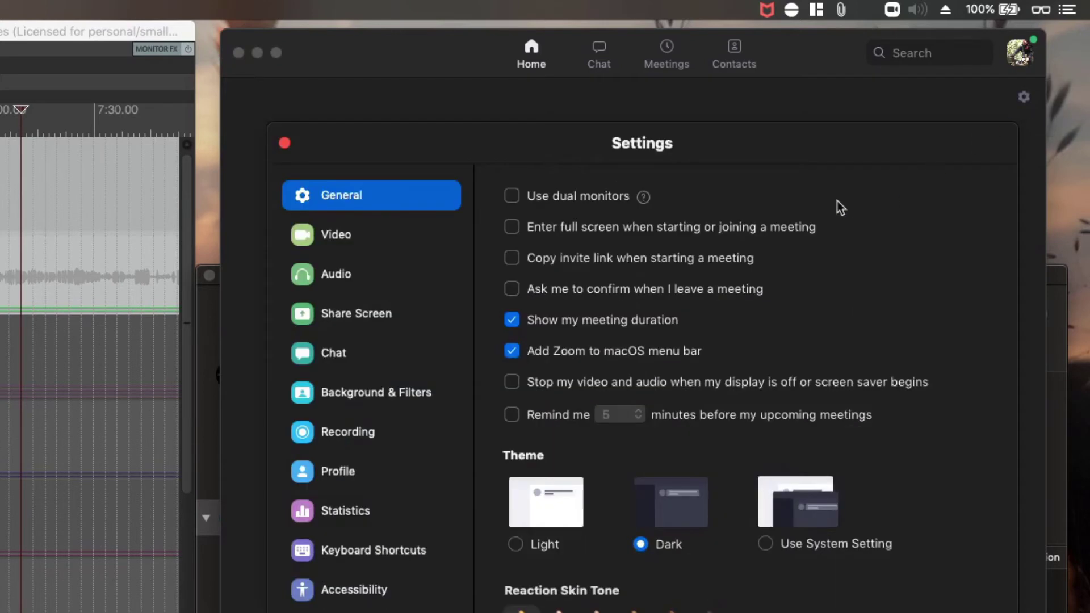
left_click(345, 272)
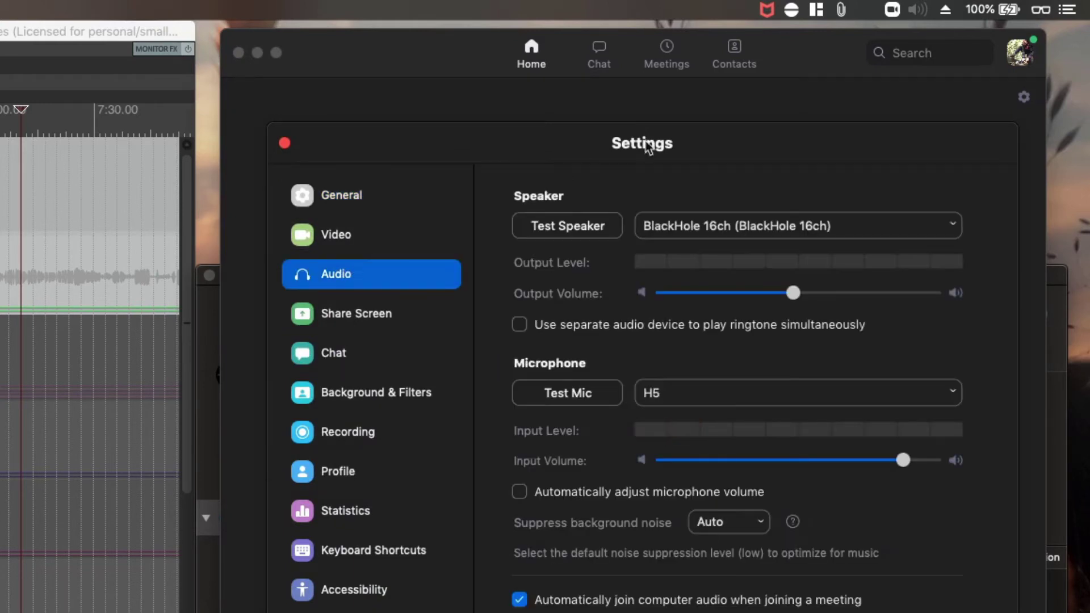
left_click(692, 230)
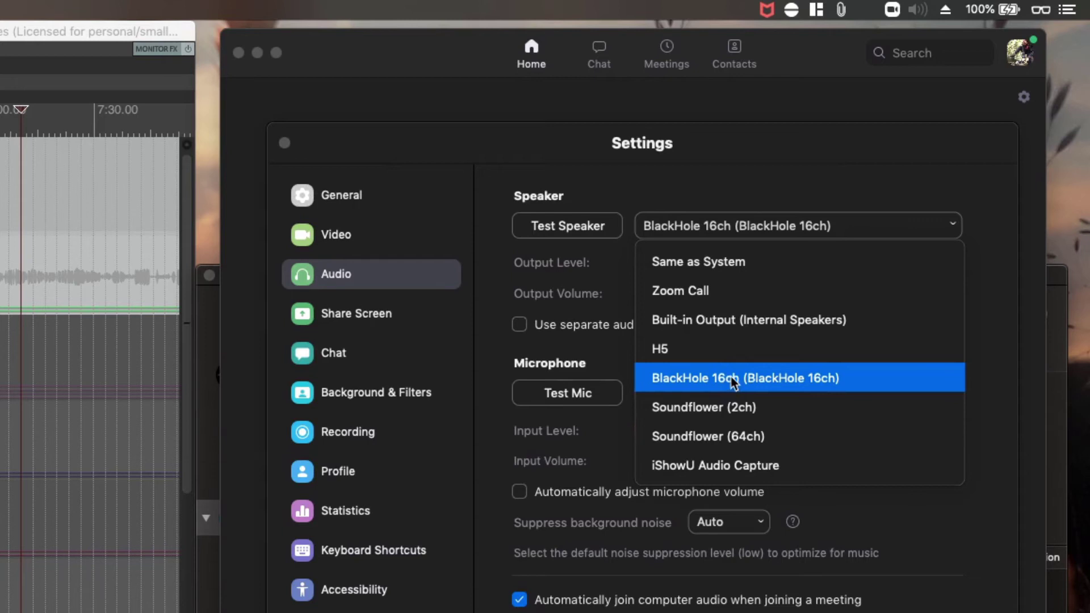
left_click(717, 172)
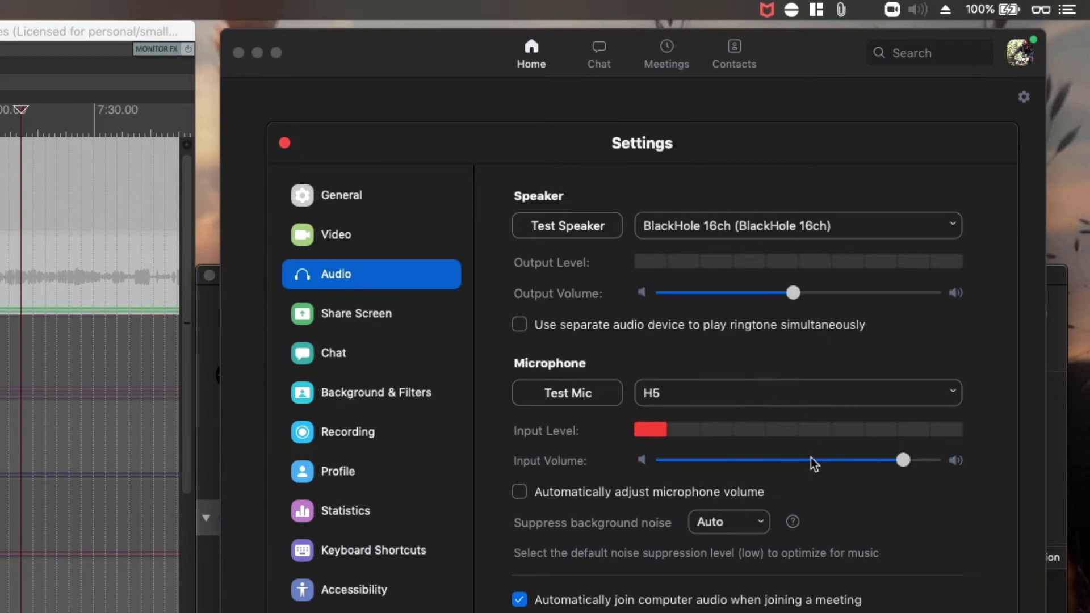
left_click(329, 448)
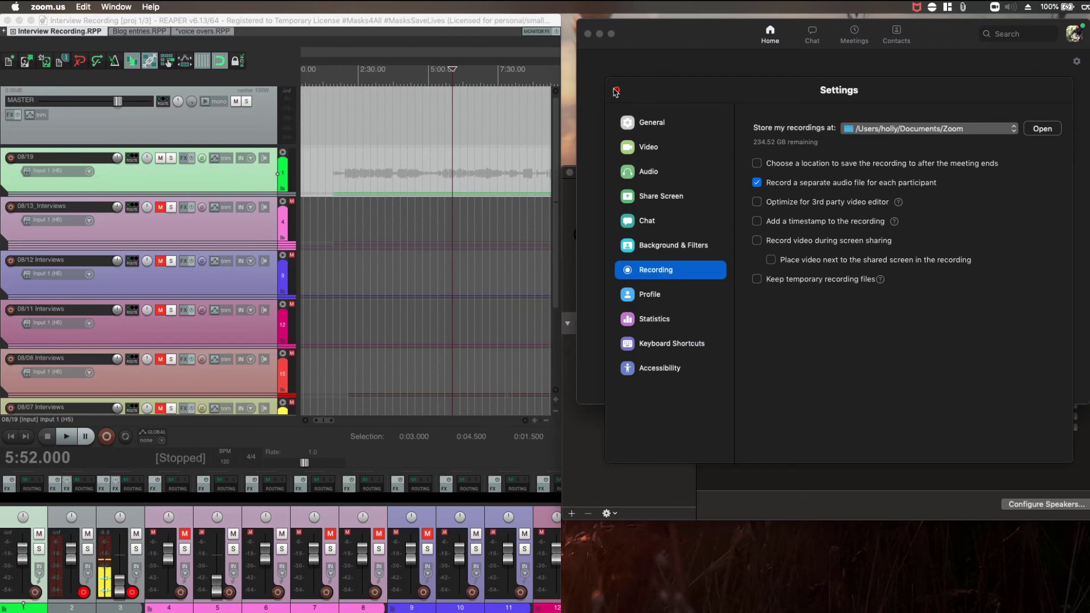
left_click(284, 142)
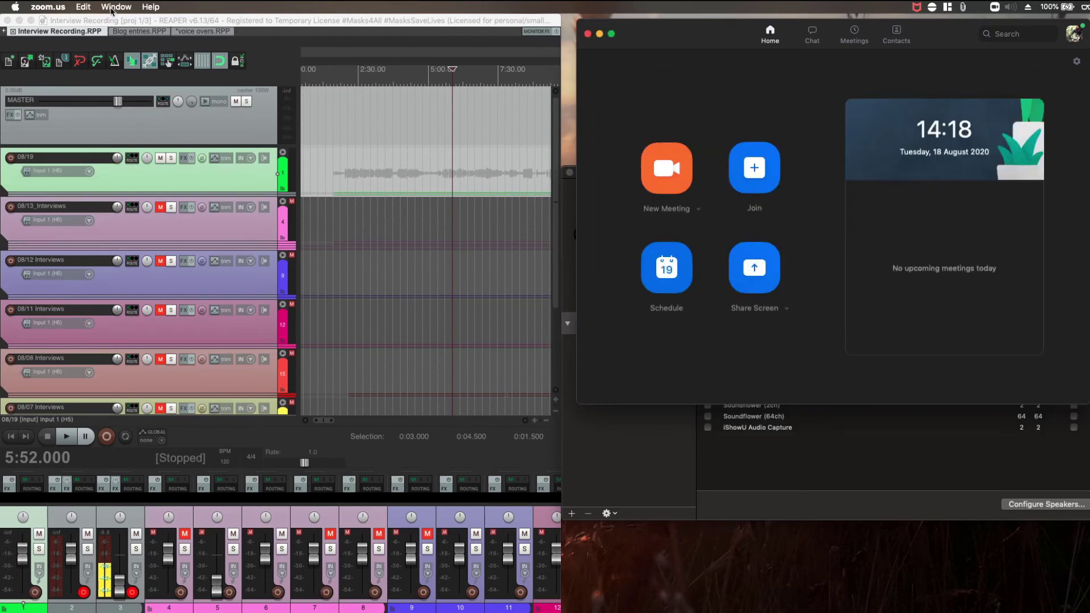
Step: Switch to REAPER and bring up the audio device page of its preferences
left_click(258, 20)
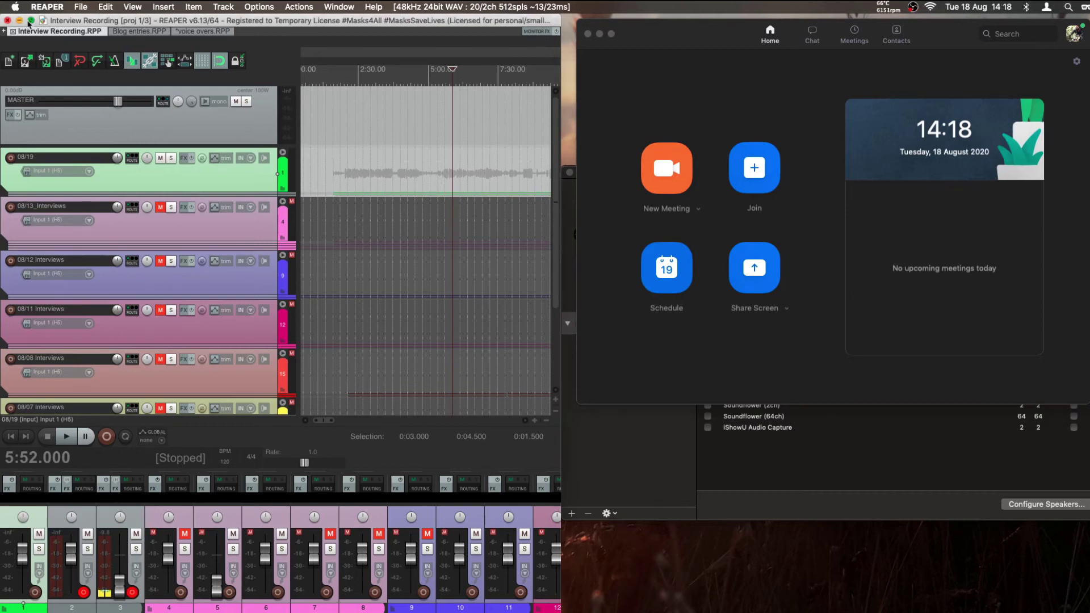
left_click(45, 7)
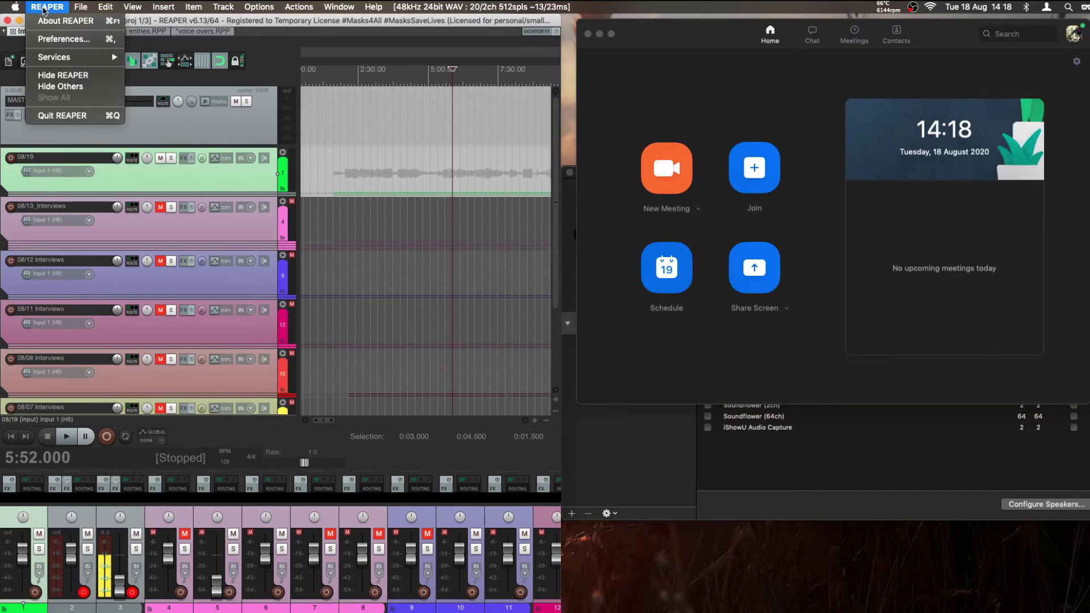
left_click(59, 40)
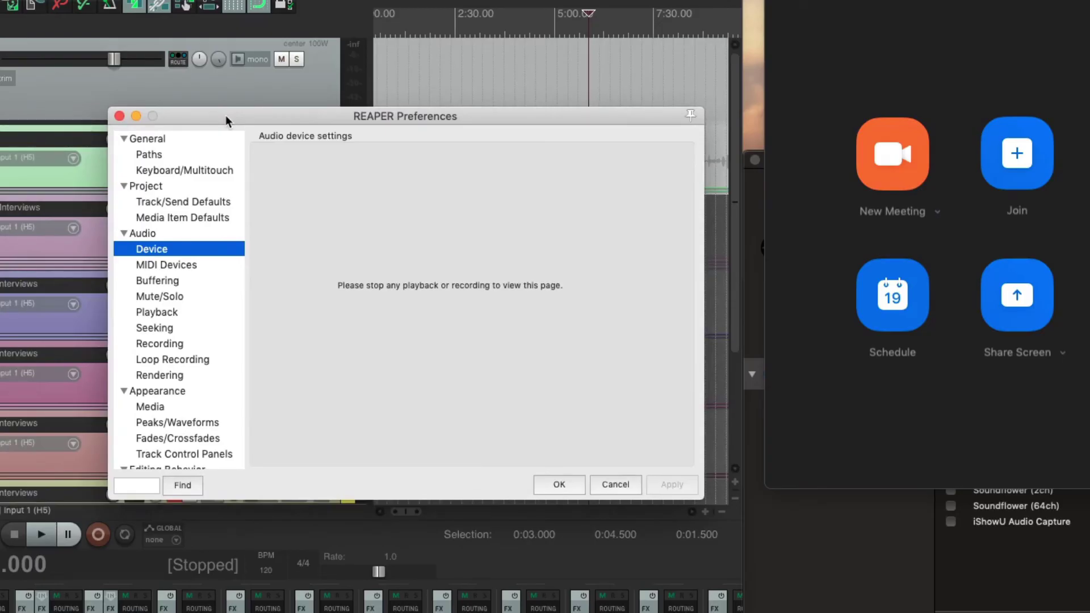
left_click(260, 1)
left_click(139, 233)
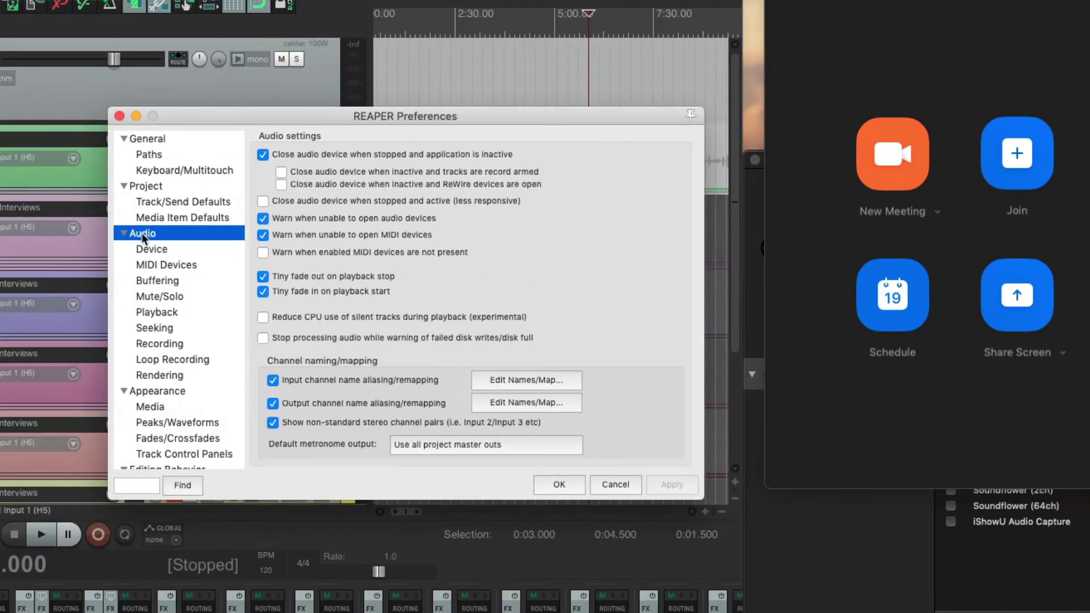
left_click(144, 248)
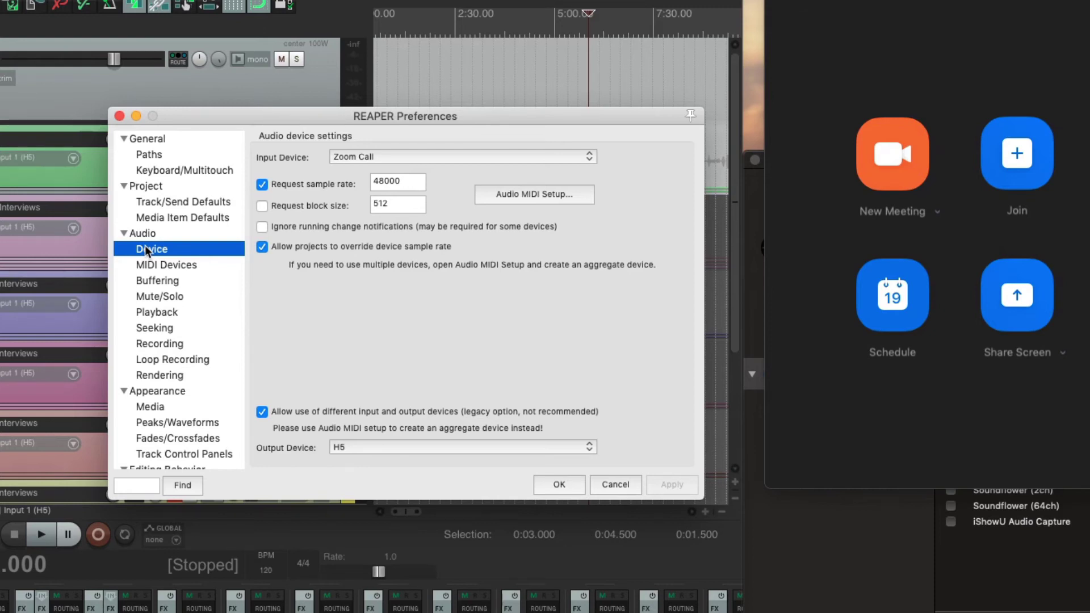
left_click(171, 159)
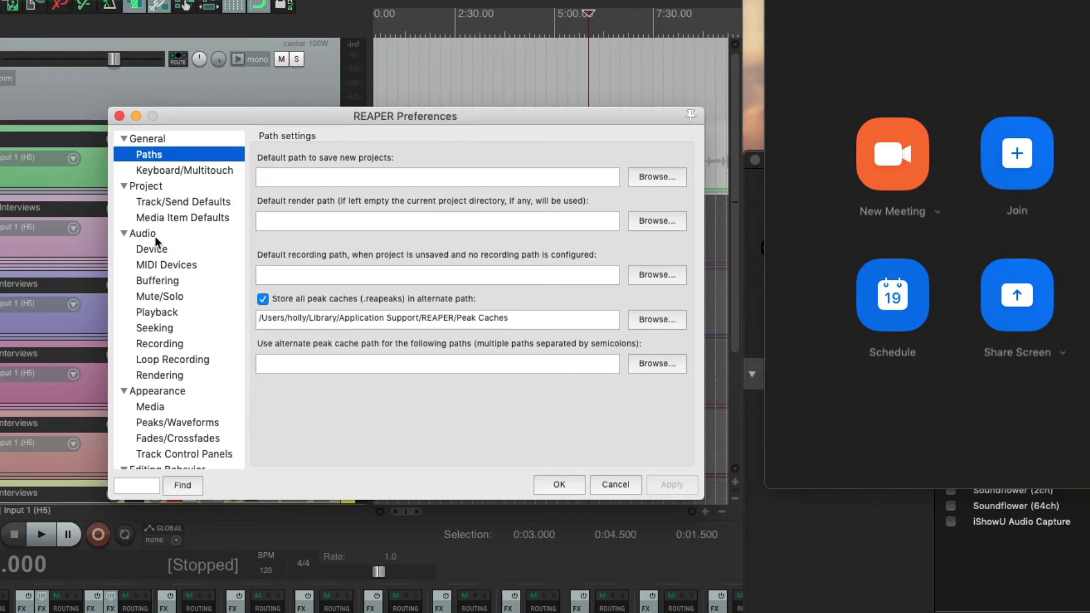
left_click(152, 251)
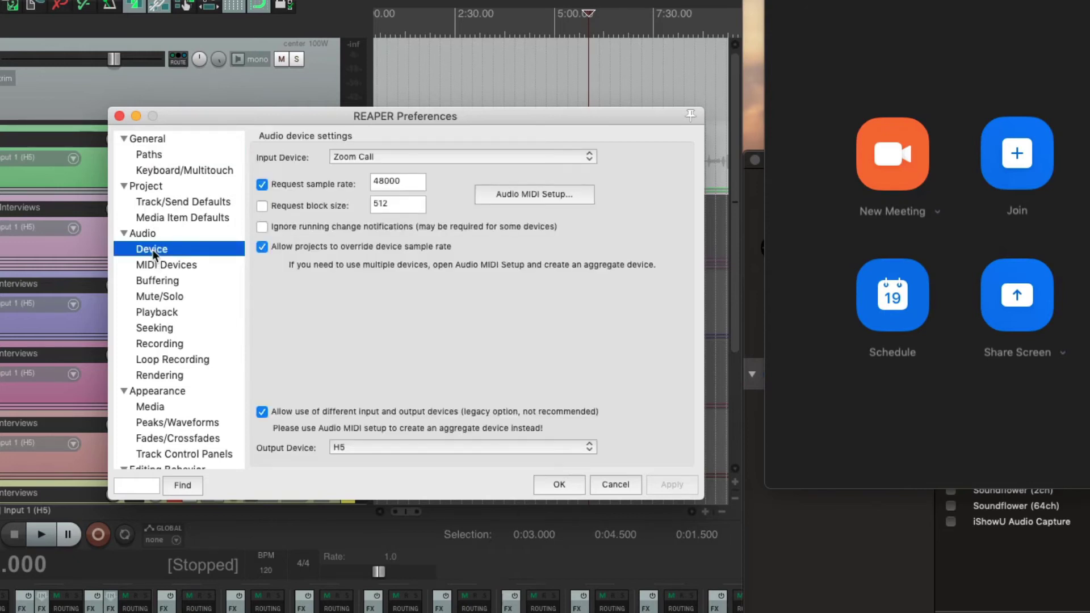
Step: Choose Zoom Call as REAPER's input device and apply the preferences
left_click(487, 156)
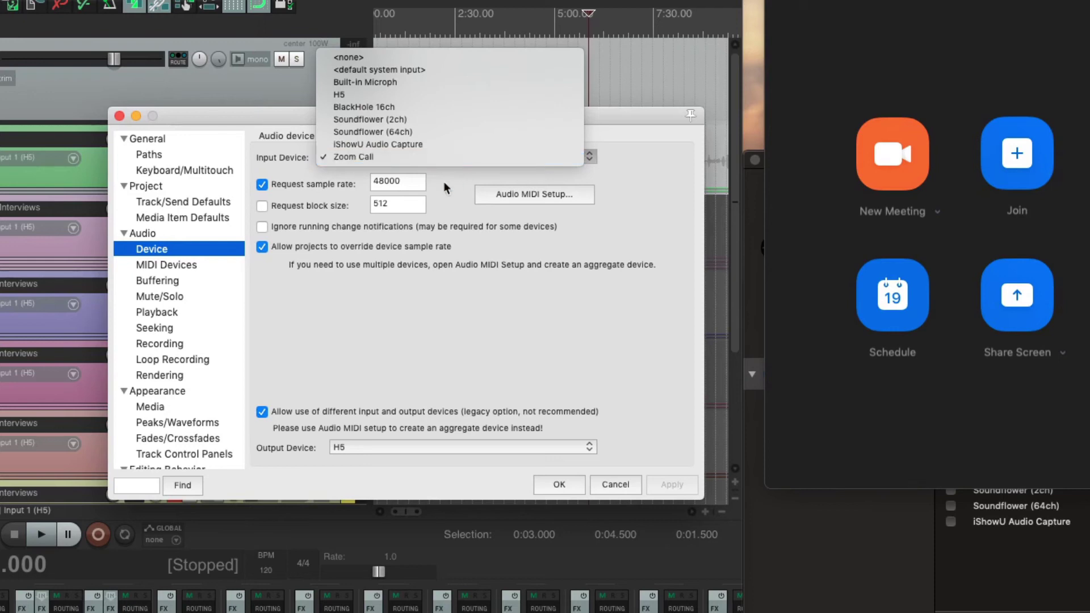
left_click(444, 161)
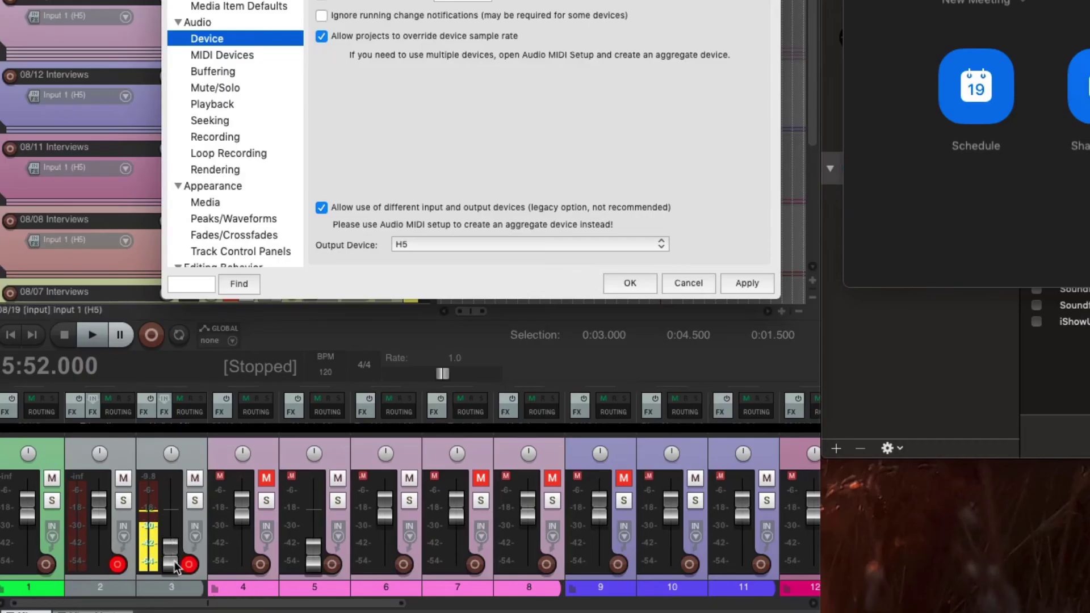
mouse_move(173, 561)
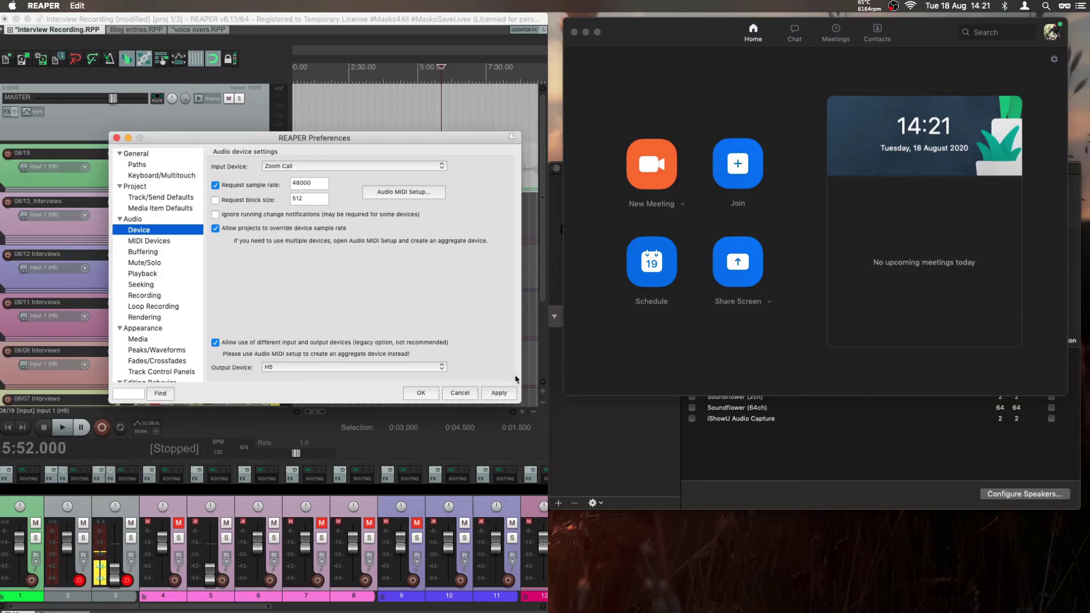
left_click(499, 393)
left_click(418, 393)
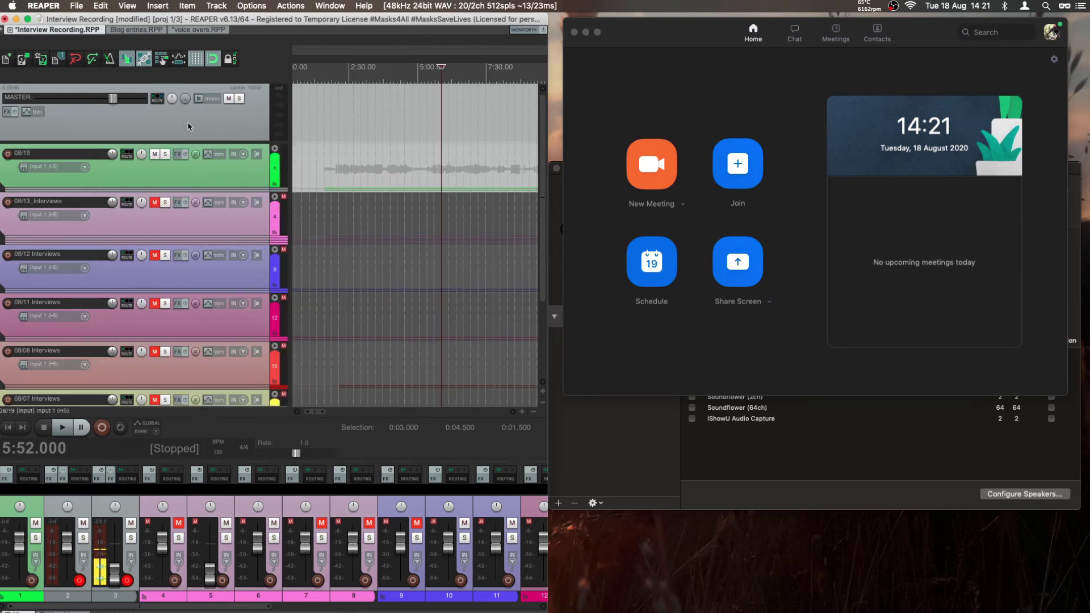
Step: Insert two new tracks above the 08/19 track
scroll(212, 276, "down", 5)
scroll(213, 276, "up", 5)
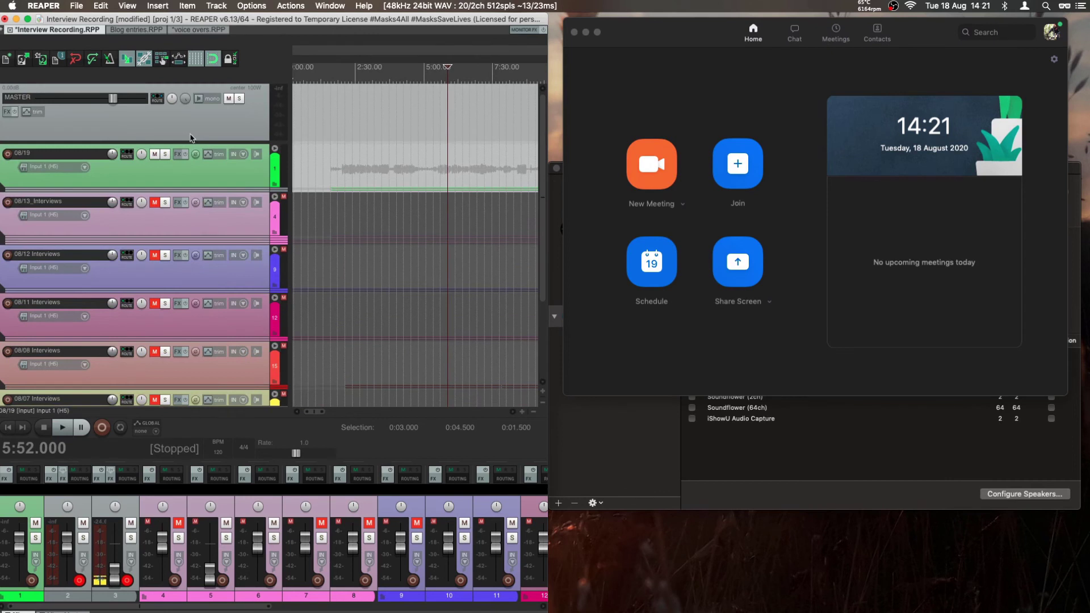
right_click(183, 112)
left_click(207, 126)
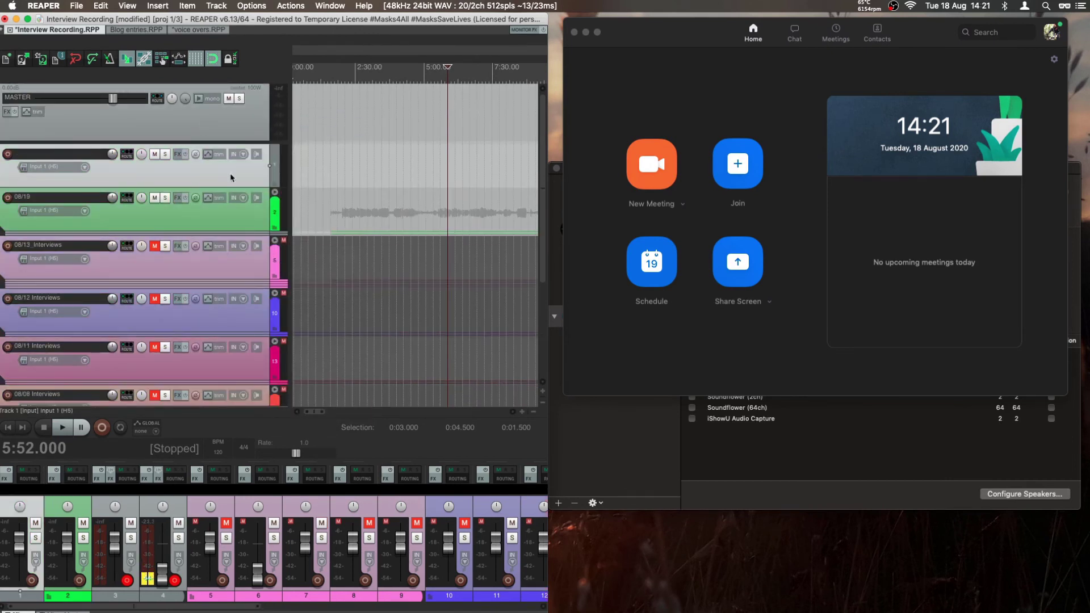
right_click(231, 177)
left_click(239, 180)
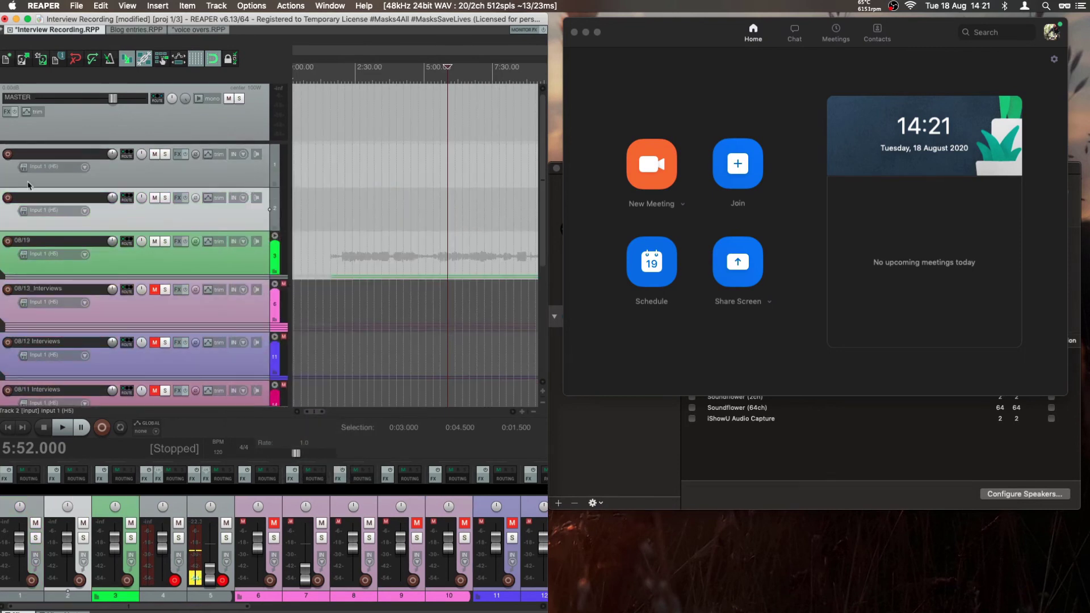
Step: Set the first new track's mono input to Input 1 (BlackHole 16ch) and the second's to Input 3 (H5)
left_click(84, 168)
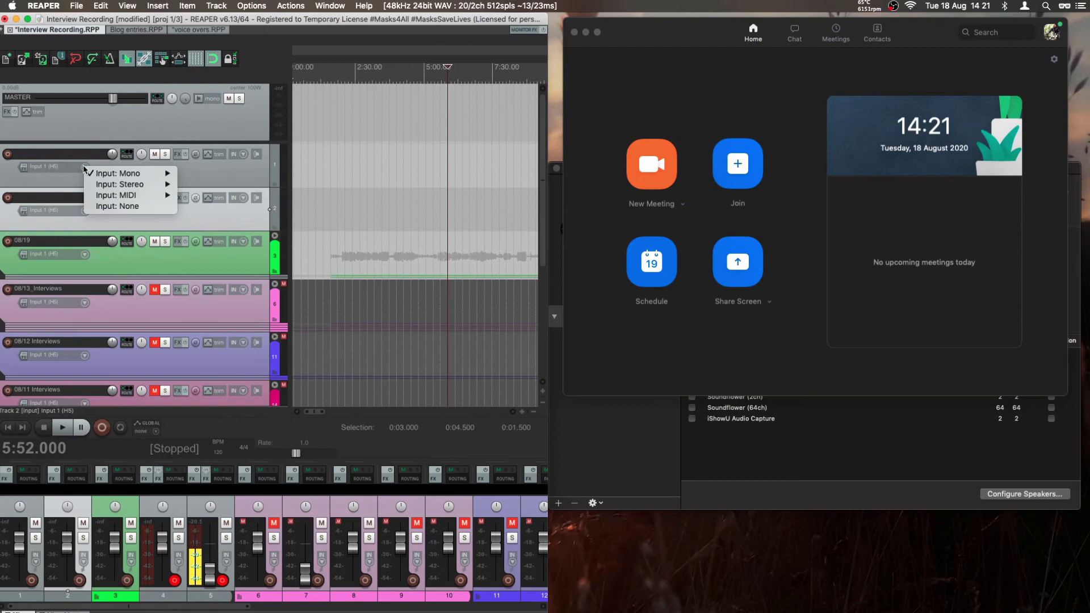
mouse_move(115, 174)
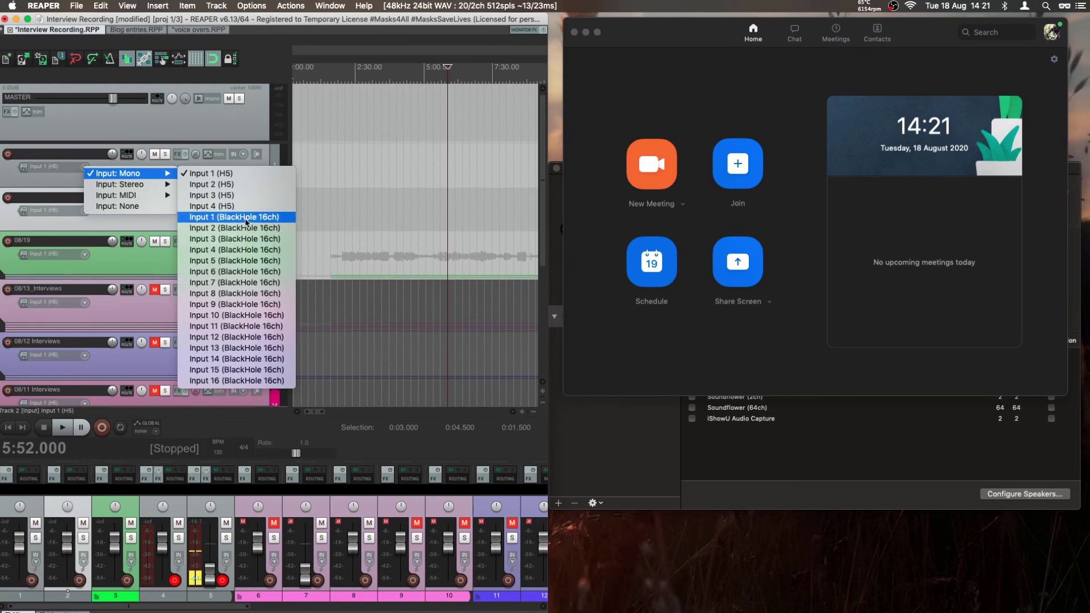
left_click(246, 221)
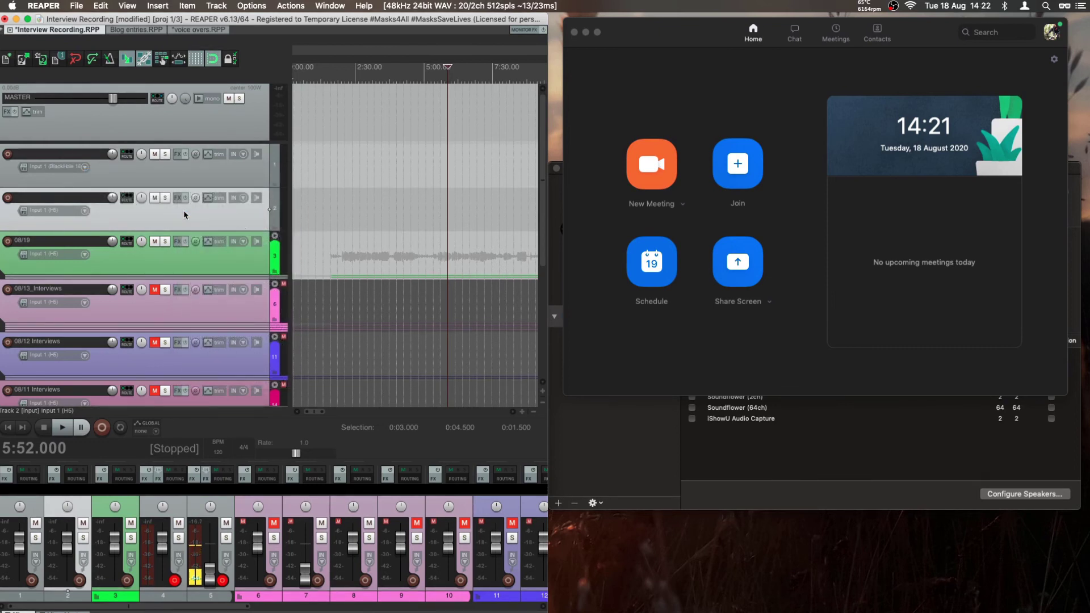
left_click(85, 212)
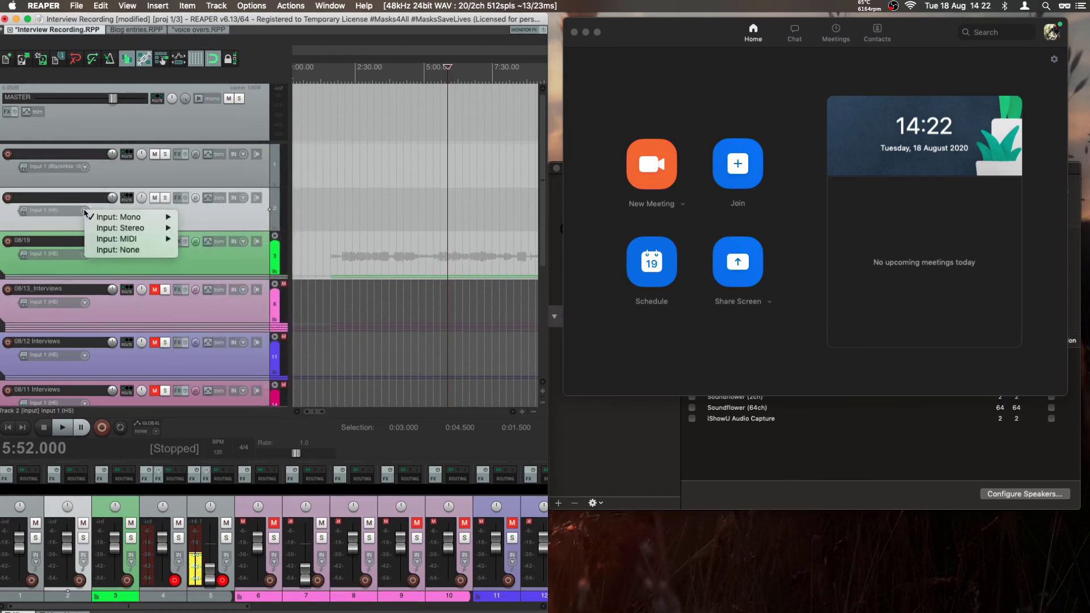
mouse_move(102, 217)
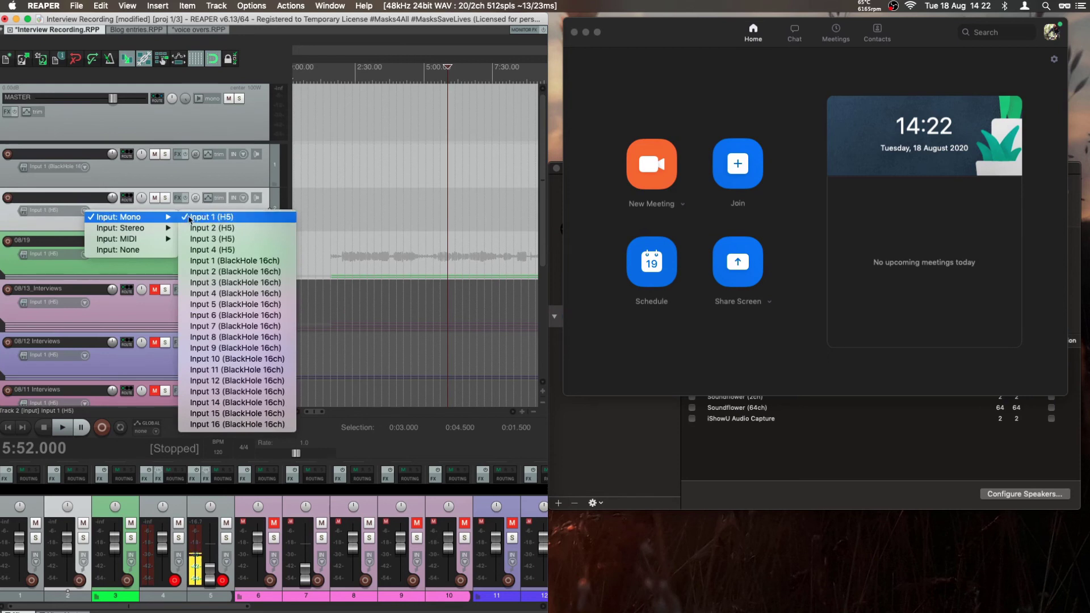
left_click(210, 239)
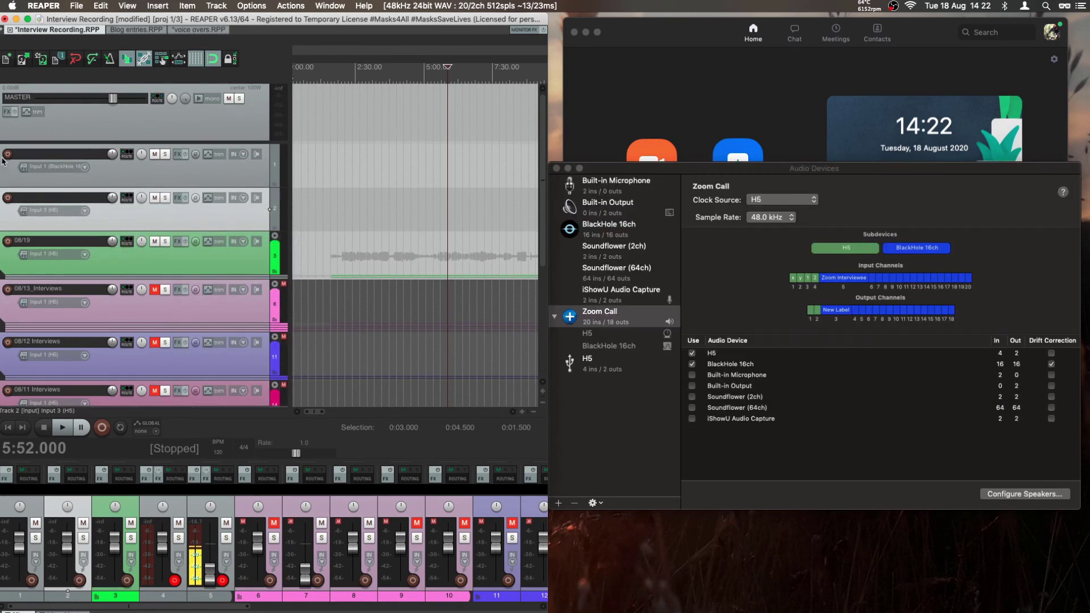
Step: With the Audio Devices window minimized, arm both new tracks for recording and lower the second track's volume fader
left_click(567, 168)
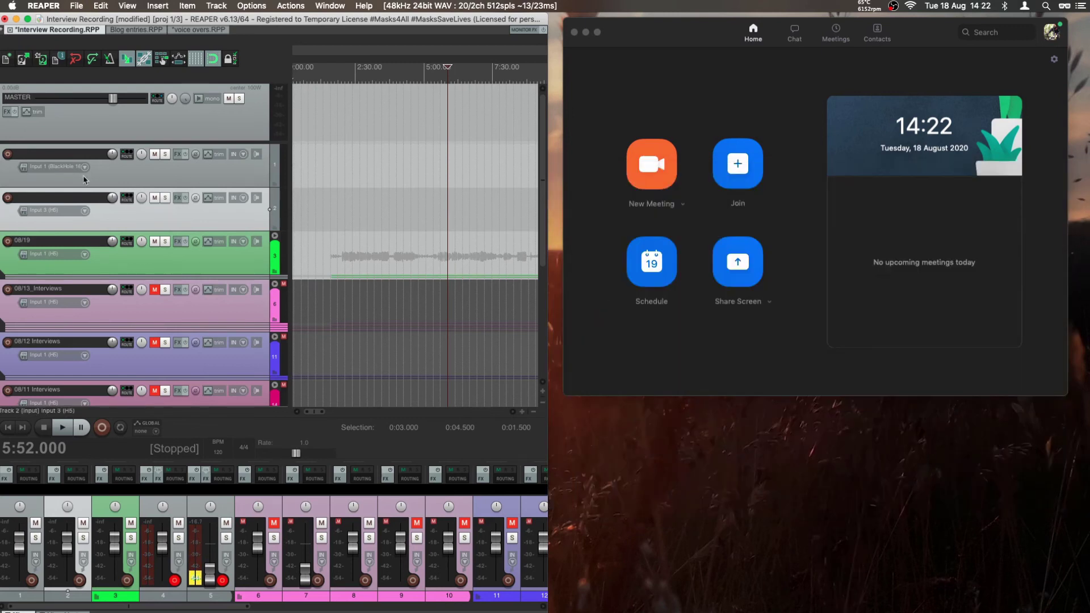
left_click(7, 154)
left_click(7, 197)
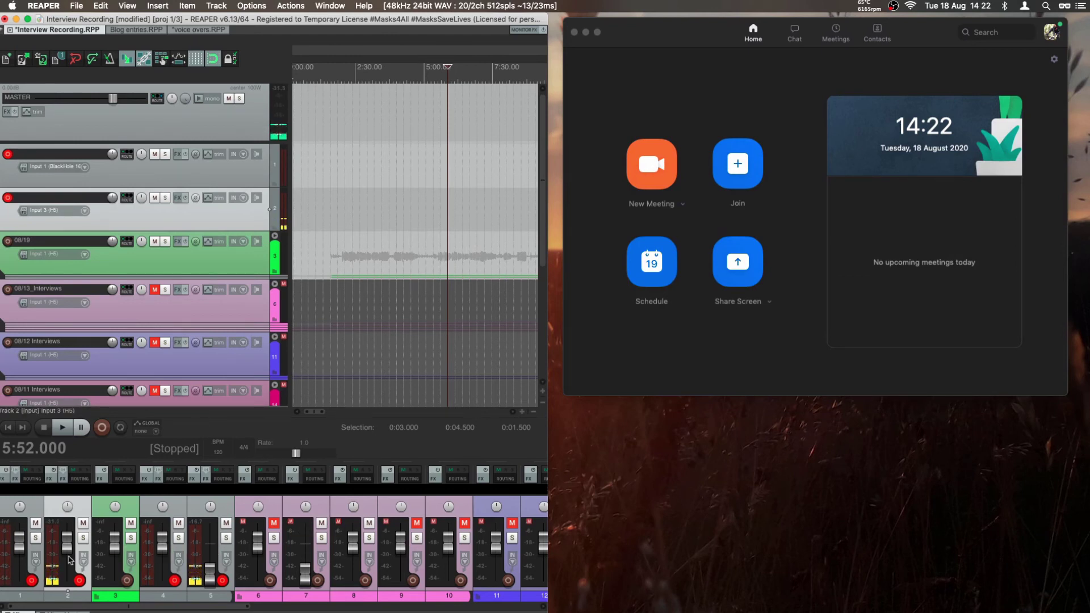
left_click_drag(67, 544, 67, 569)
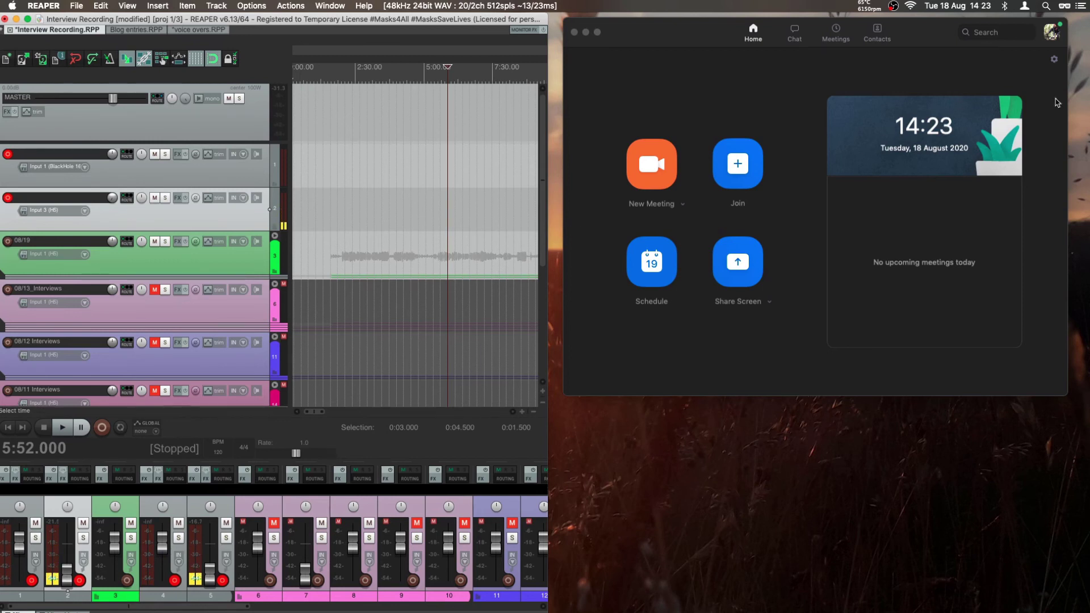
Step: Switch to Zoom and bring up its audio settings to check the speaker and microphone devices
left_click(1053, 59)
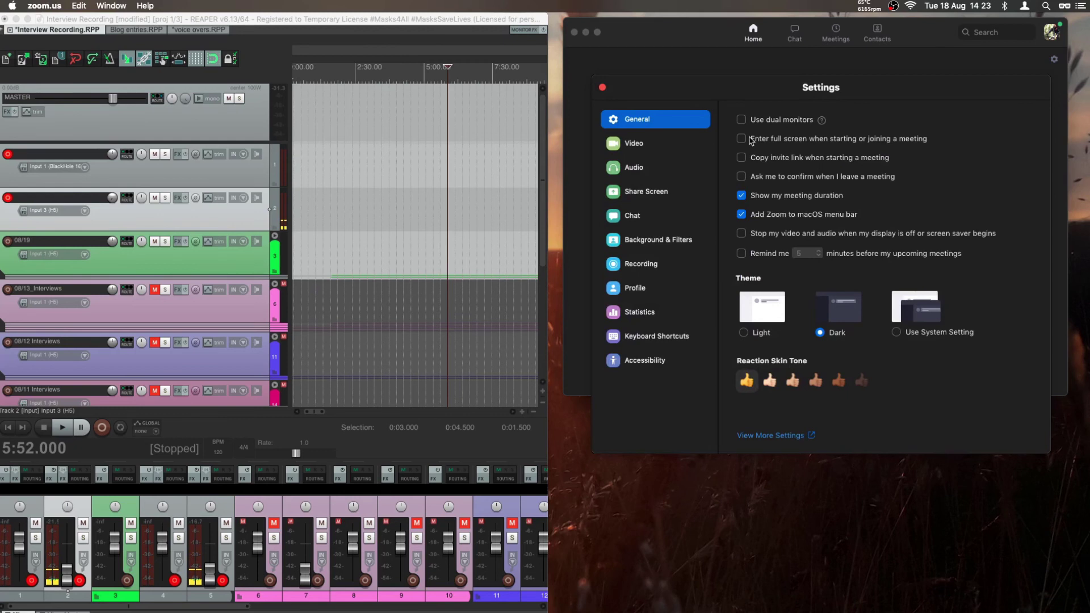
left_click(635, 171)
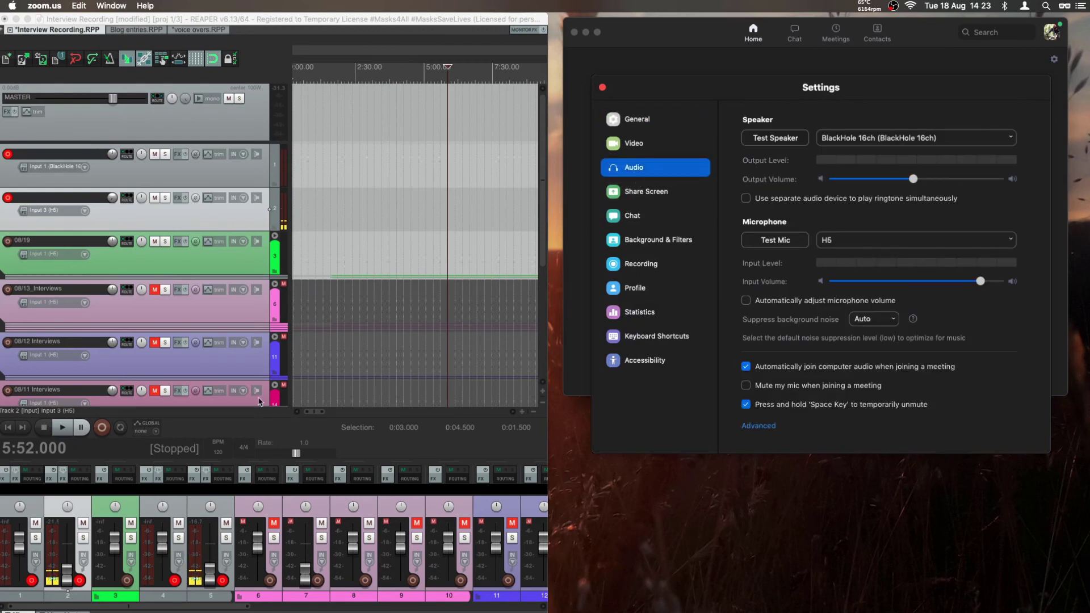
Step: Move Zoom's settings window closer to the enlarged REAPER tracks and start the speaker test through BlackHole 16ch to check track 1's level meter
left_click_drag(323, 413, 320, 414)
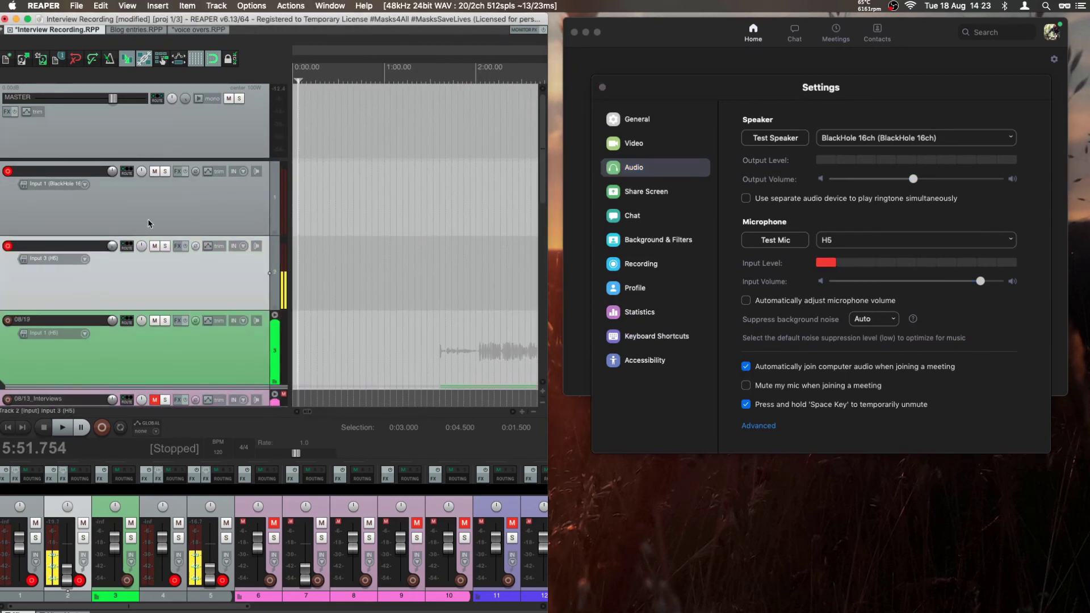
left_click_drag(716, 144, 641, 177)
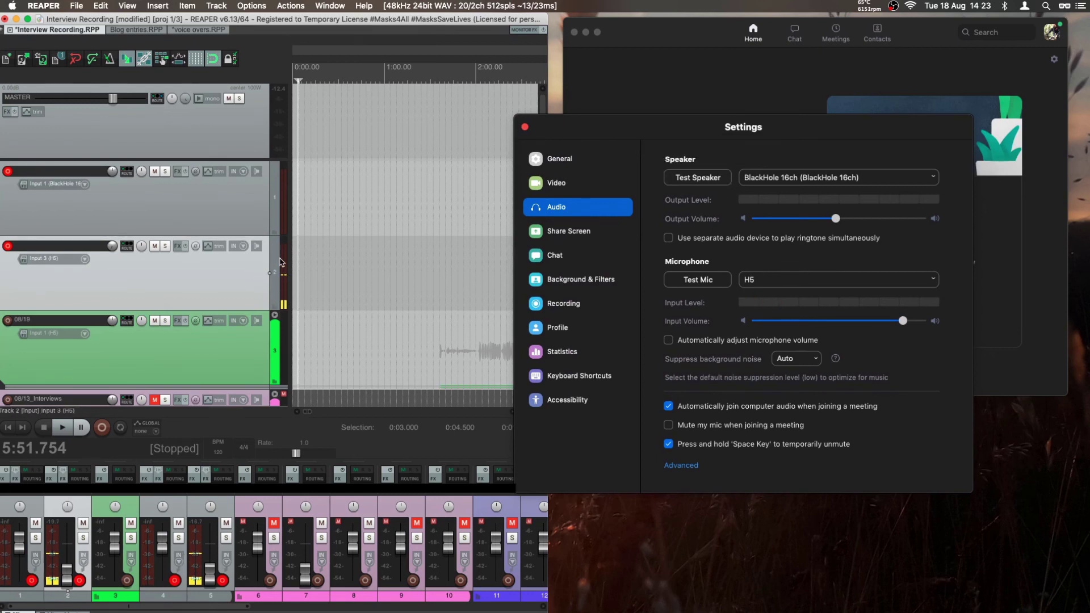
left_click(717, 182)
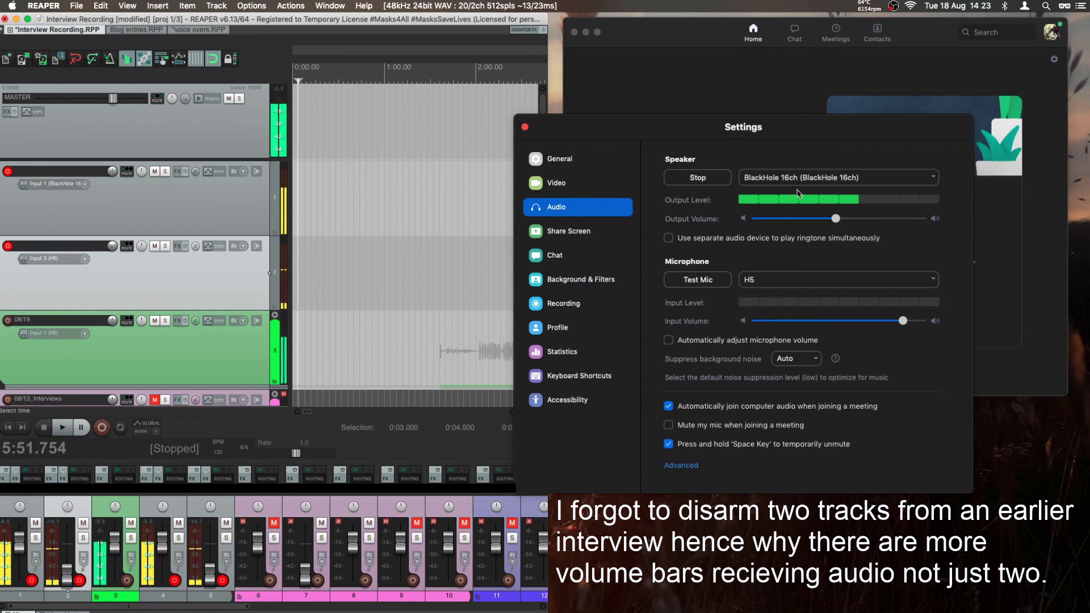
Step: Lower Zoom's speaker output volume while the test sound plays, and stop the speaker test
left_click_drag(838, 218, 795, 217)
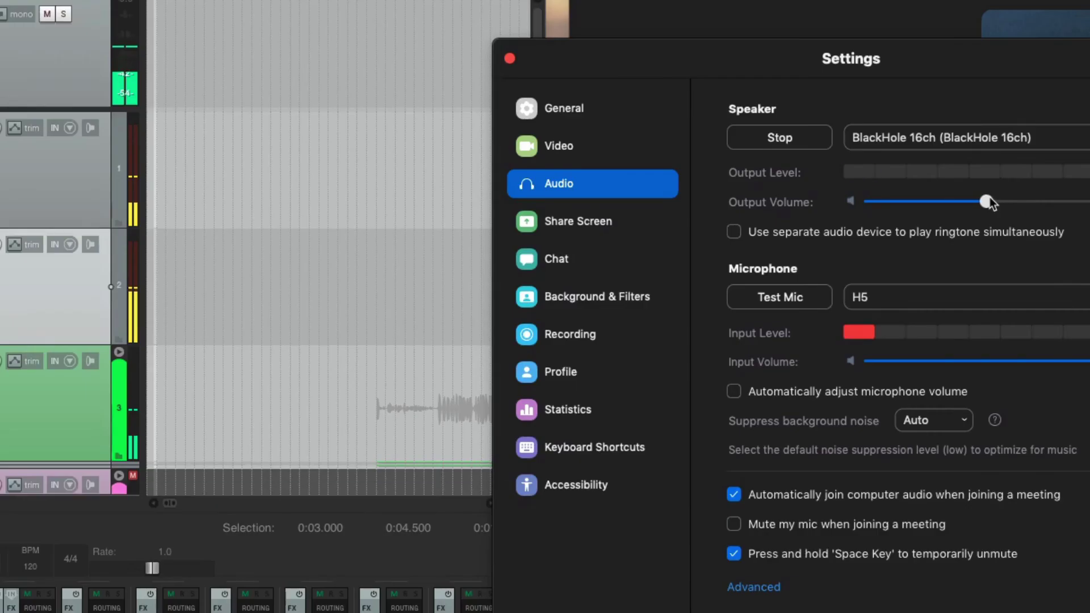
left_click_drag(931, 197, 913, 192)
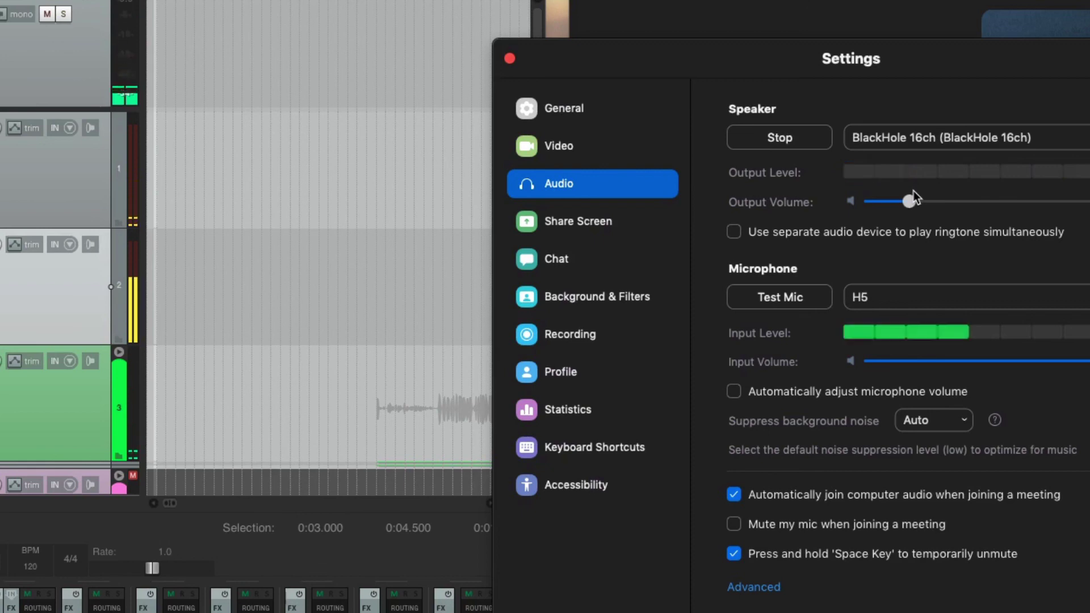
mouse_move(913, 192)
left_mouse_down()
mouse_move(882, 199)
mouse_move(922, 192)
mouse_move(903, 193)
mouse_move(911, 191)
left_mouse_up()
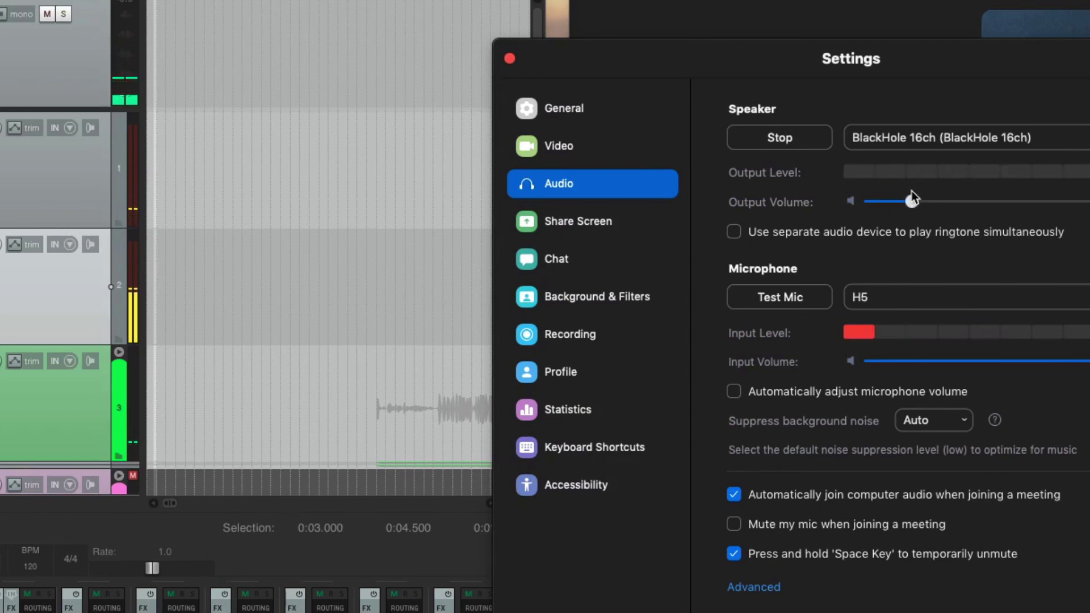
left_click(792, 144)
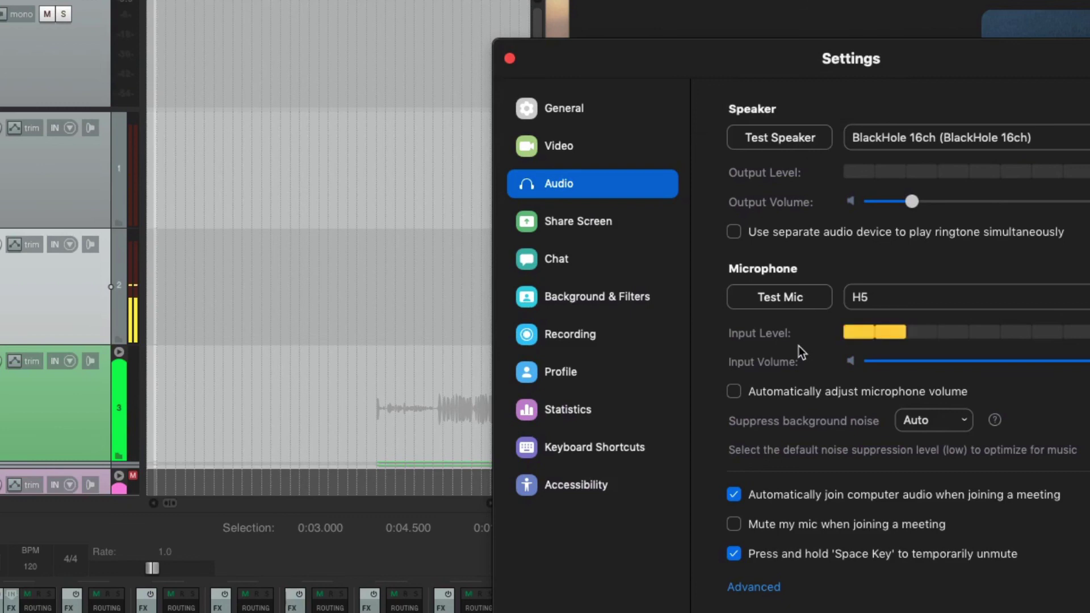
Step: Start Zoom's microphone test with the H5 to check its input level
left_click(785, 304)
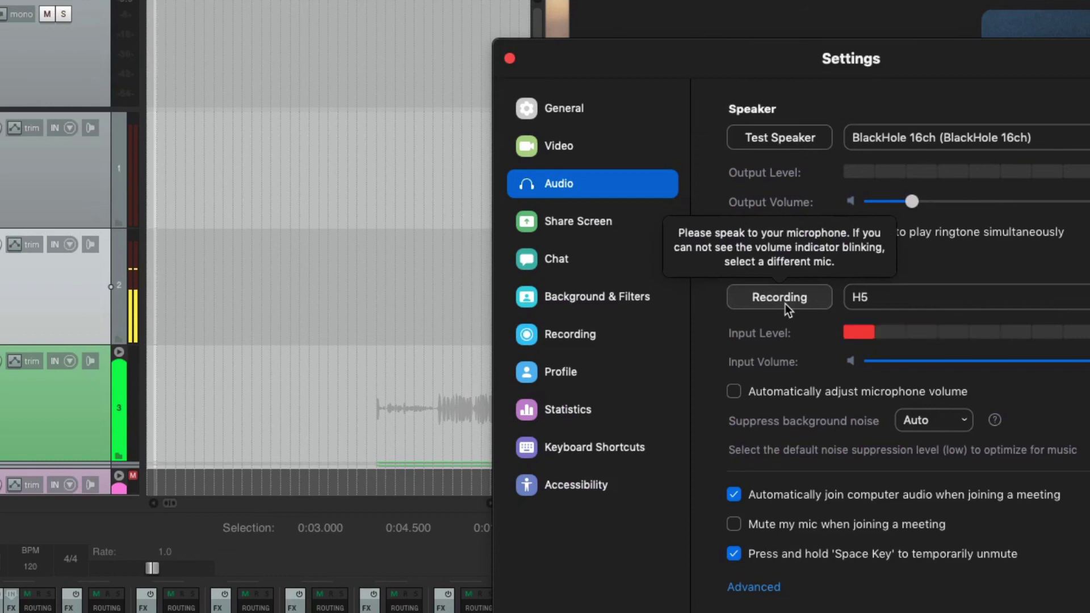